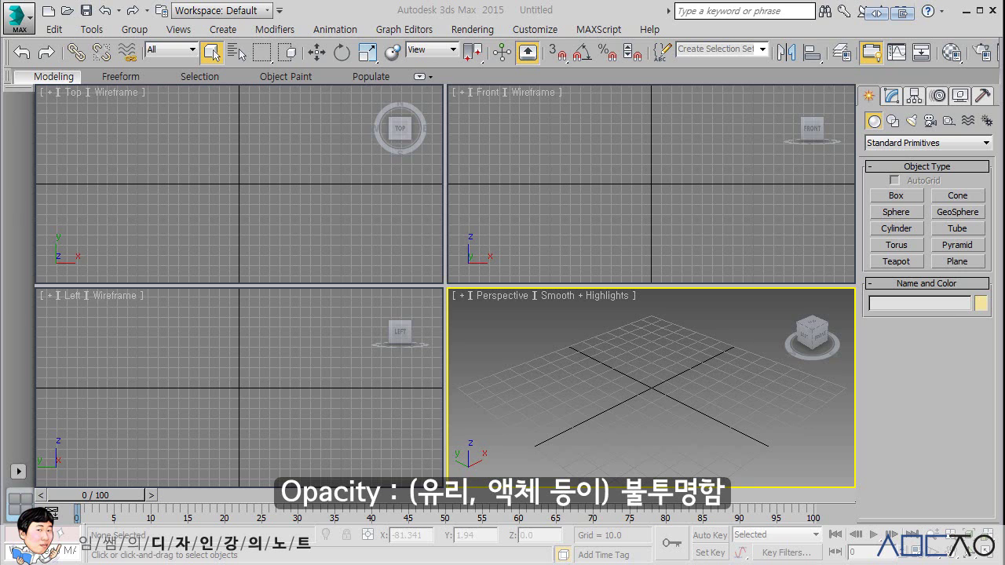
Draw a plane in the Front view and set its X and Z position to 0
click(957, 261)
click(607, 133)
drag(607, 133, 703, 252)
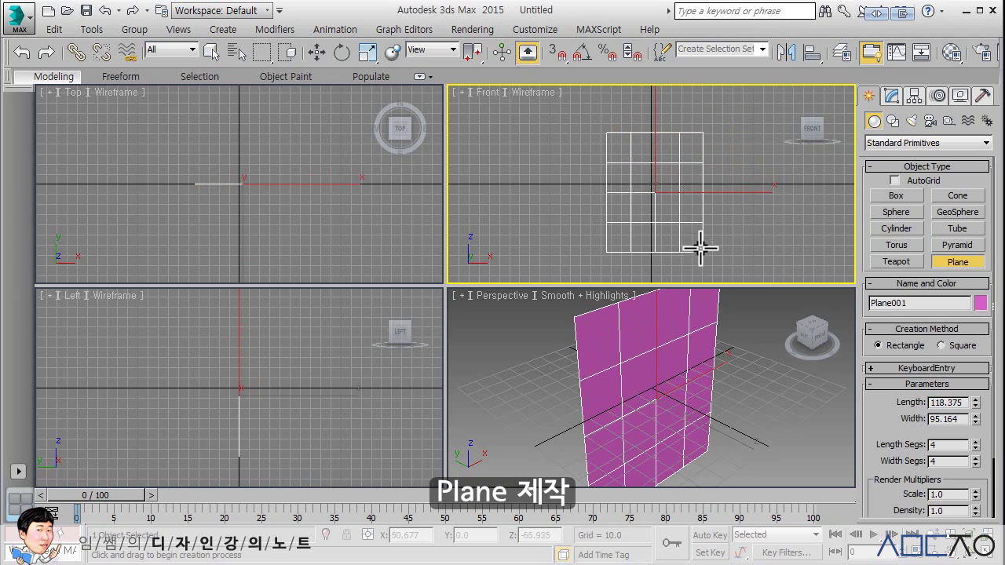
click(316, 52)
double_click(410, 535)
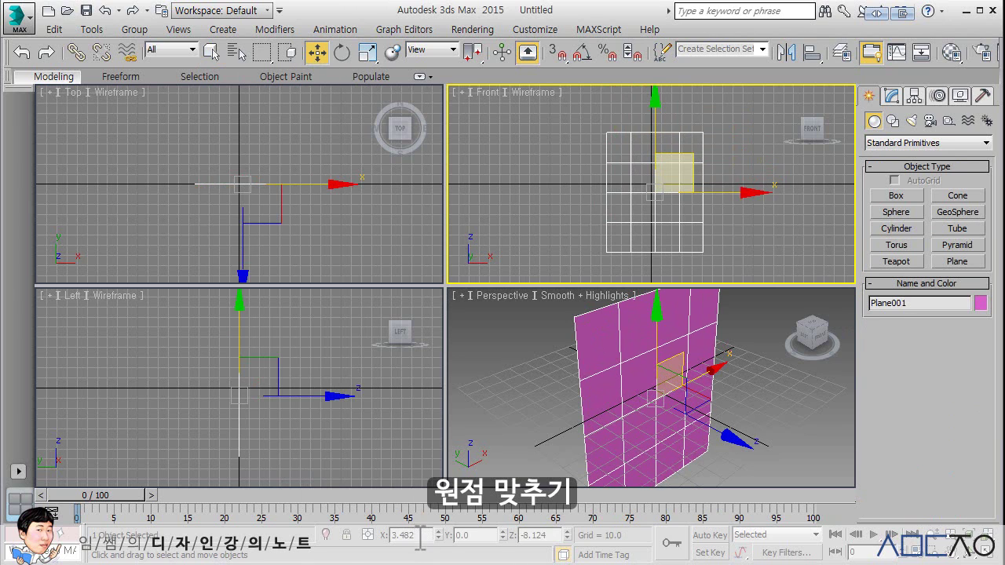
text(0)
key(Tab)
key(Tab)
text(0)
key(Return)
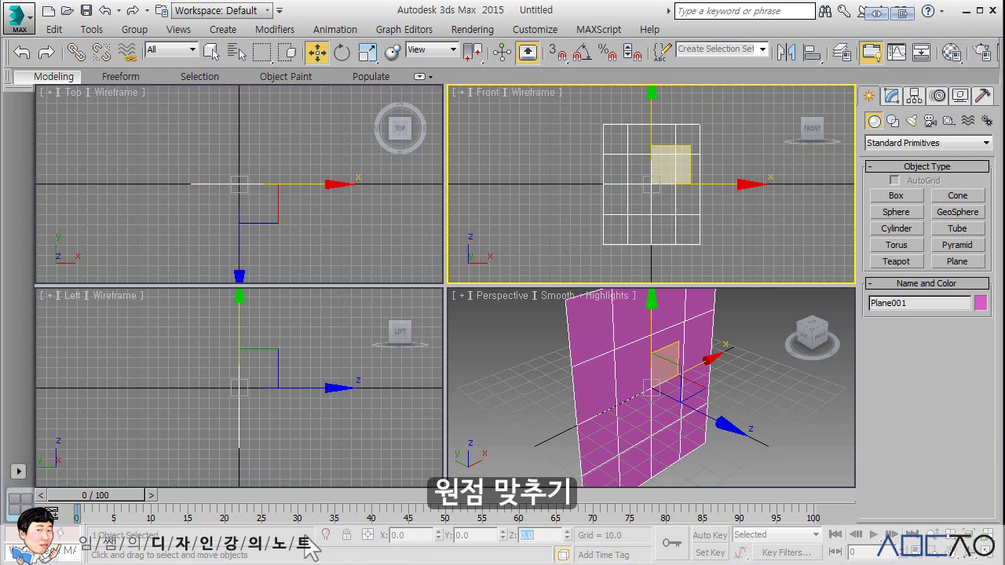
Show the Front view smooth-shaded with edged faces and zoom extents to frame the plane
middle_drag(543, 211, 541, 208)
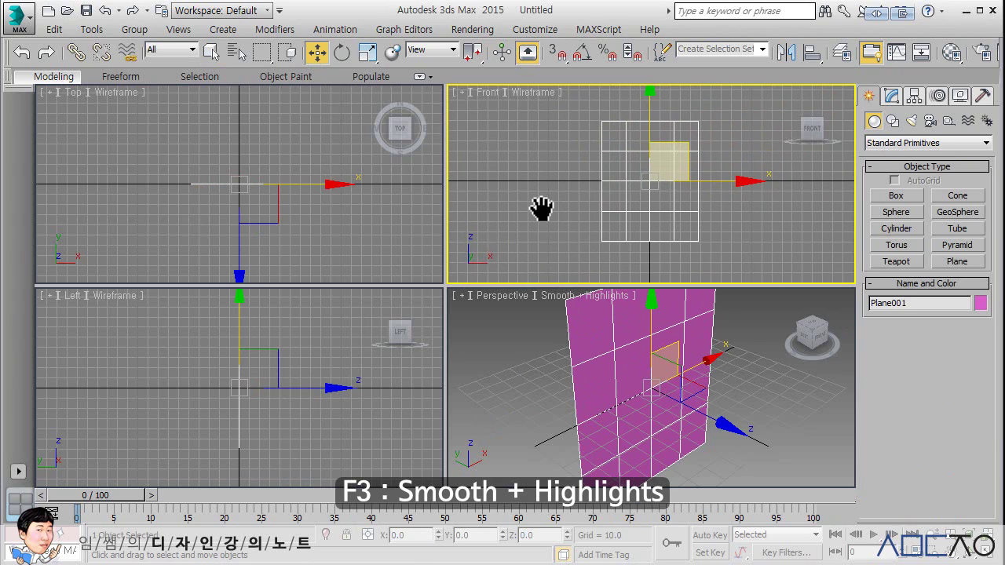
key(F3)
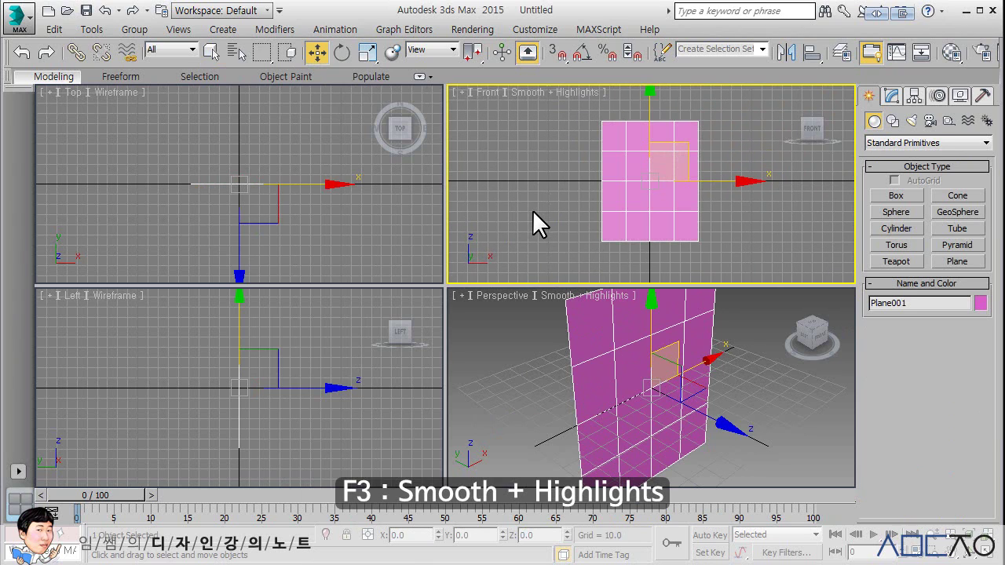
key(F4)
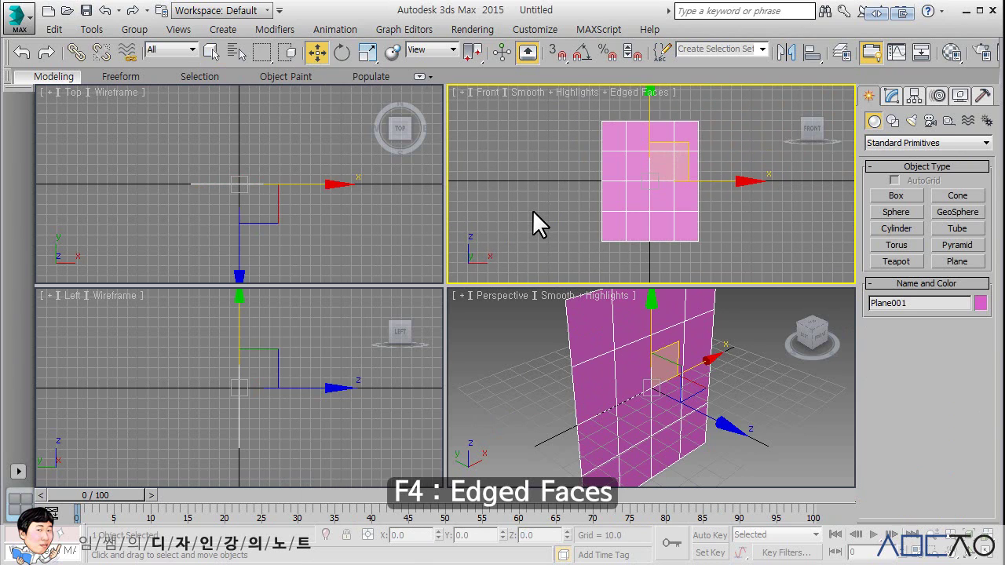
key(z)
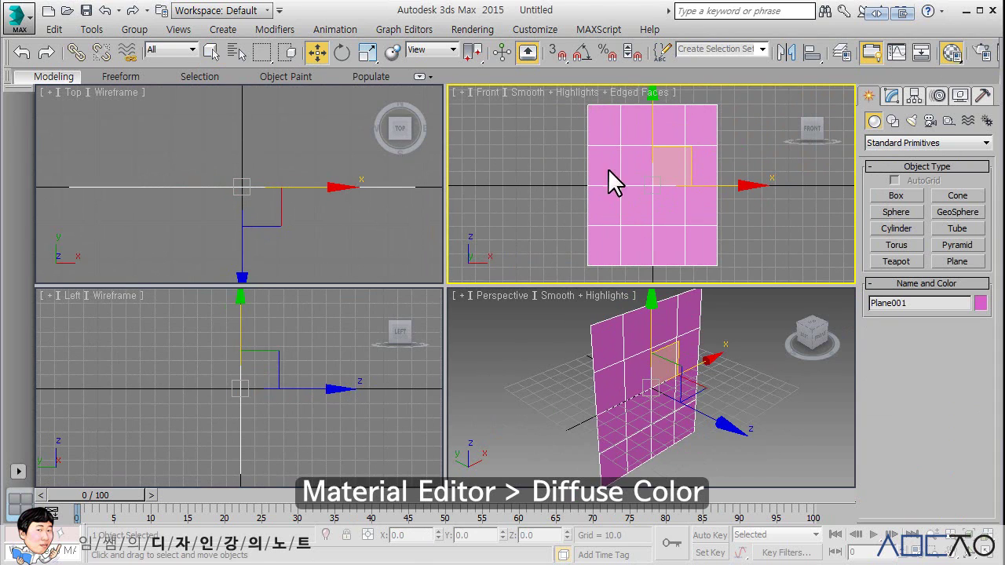
Load DFLEAF7.jpg from the Desktop as a Bitmap in material 01's Diffuse Color slot
key(m)
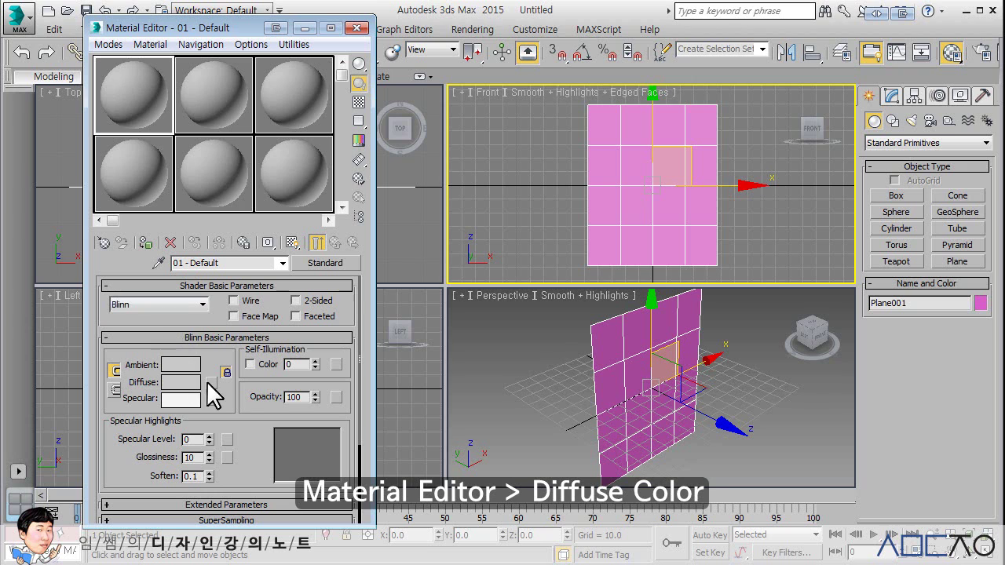
click(212, 382)
double_click(440, 103)
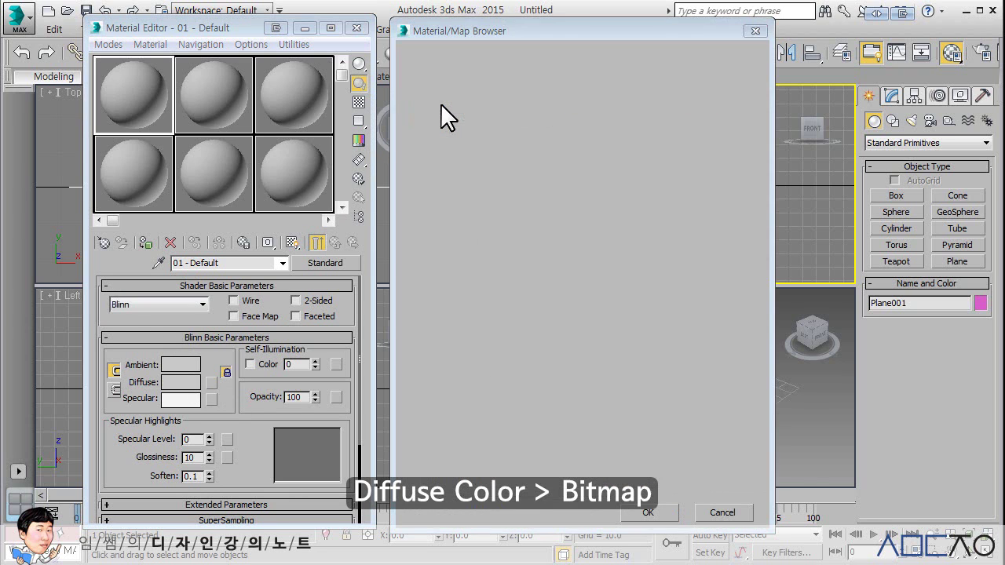
click(81, 165)
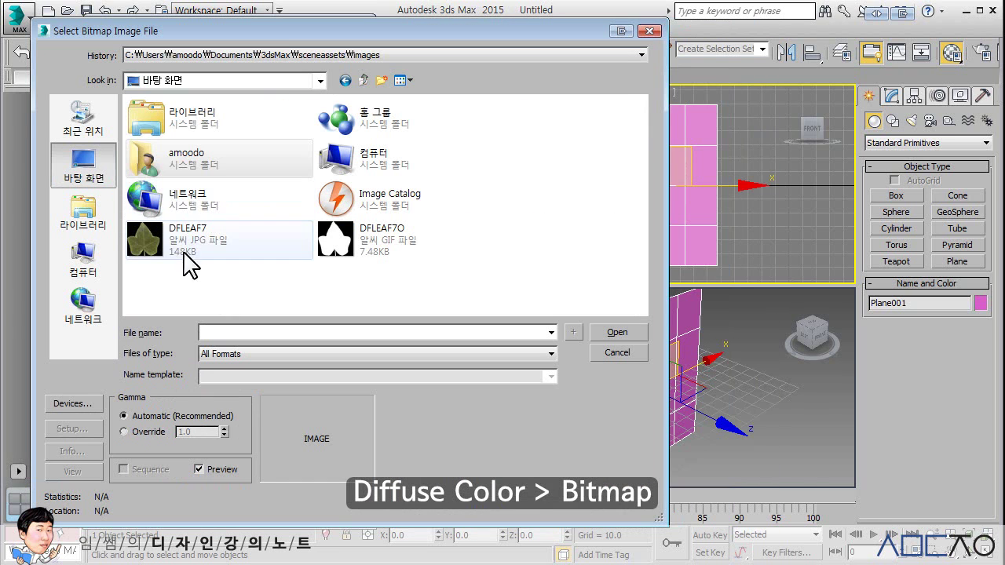
click(189, 259)
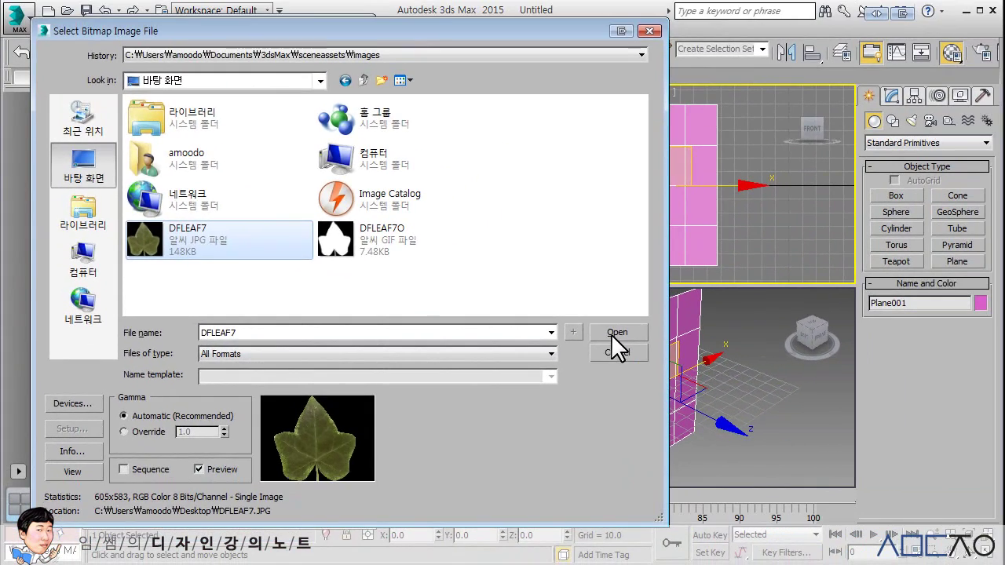
click(611, 334)
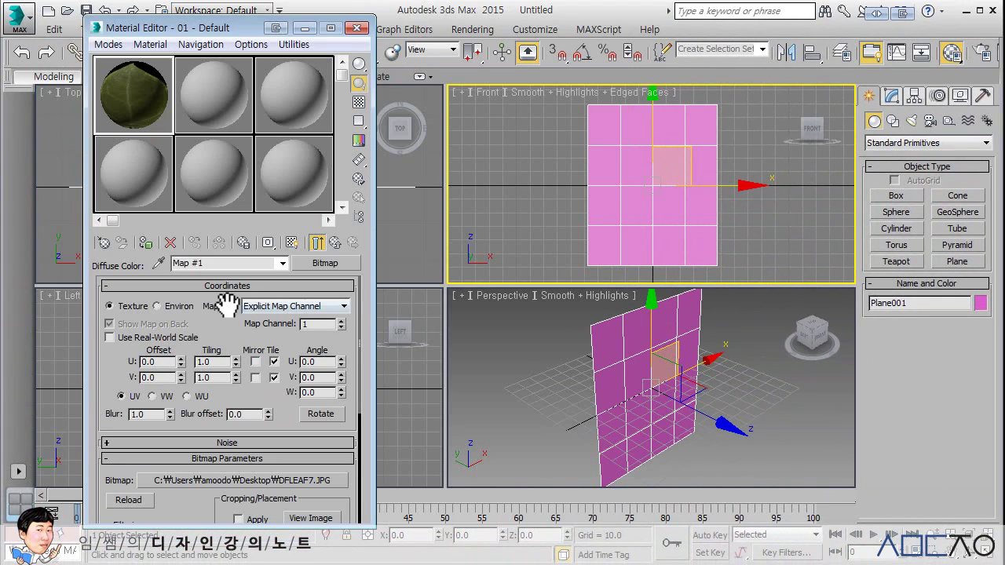
Assign the leaf material to the plane, show its map in viewports, and size it 583 × 605
click(146, 243)
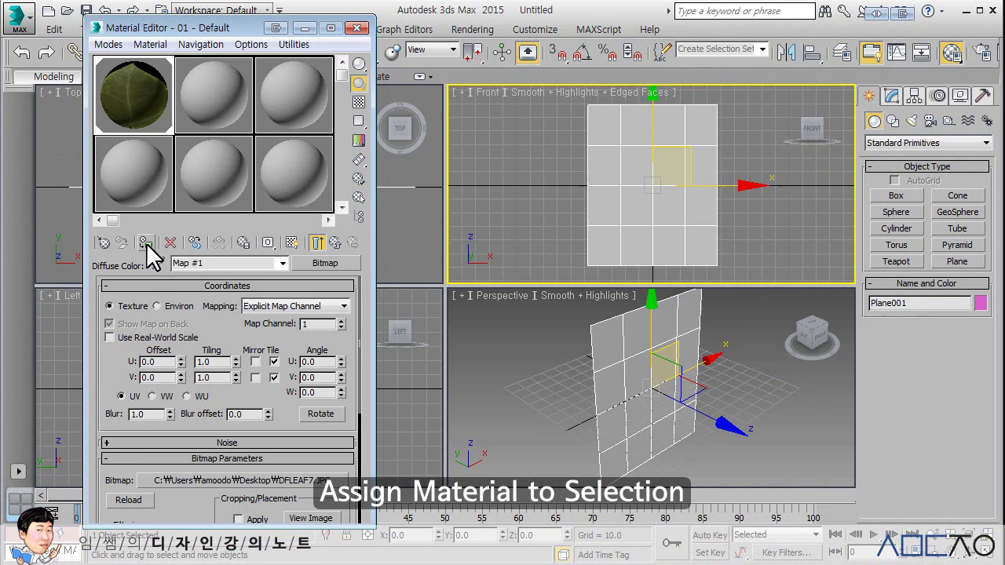
click(290, 244)
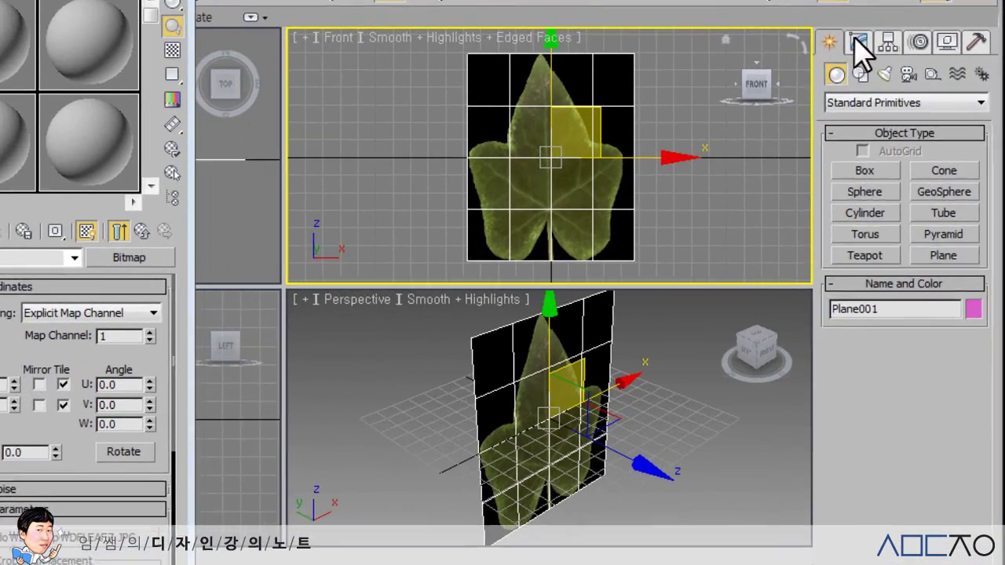
click(891, 95)
double_click(942, 346)
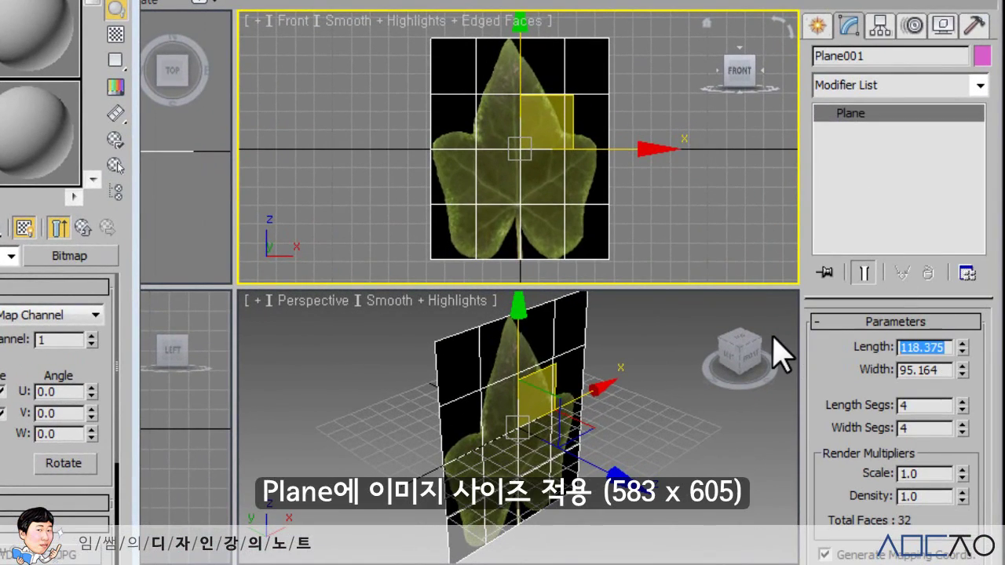
text(5)
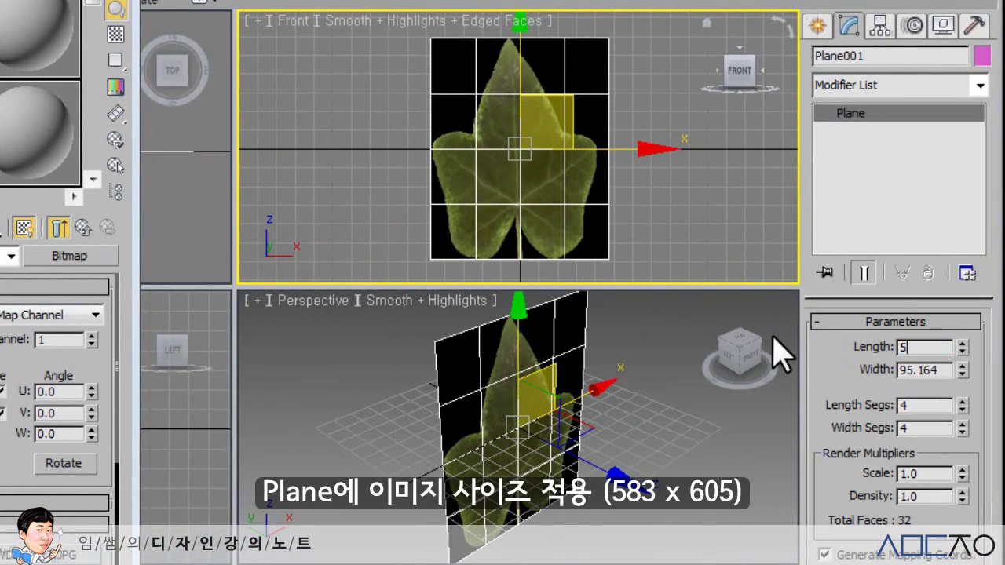
text(83.0)
key(Tab)
text(6)
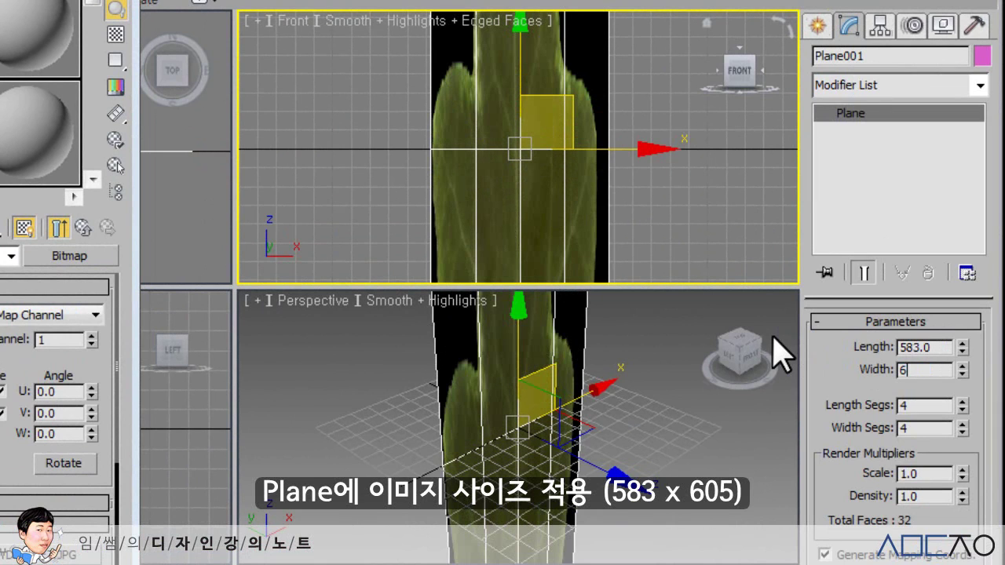
text(05)
key(Return)
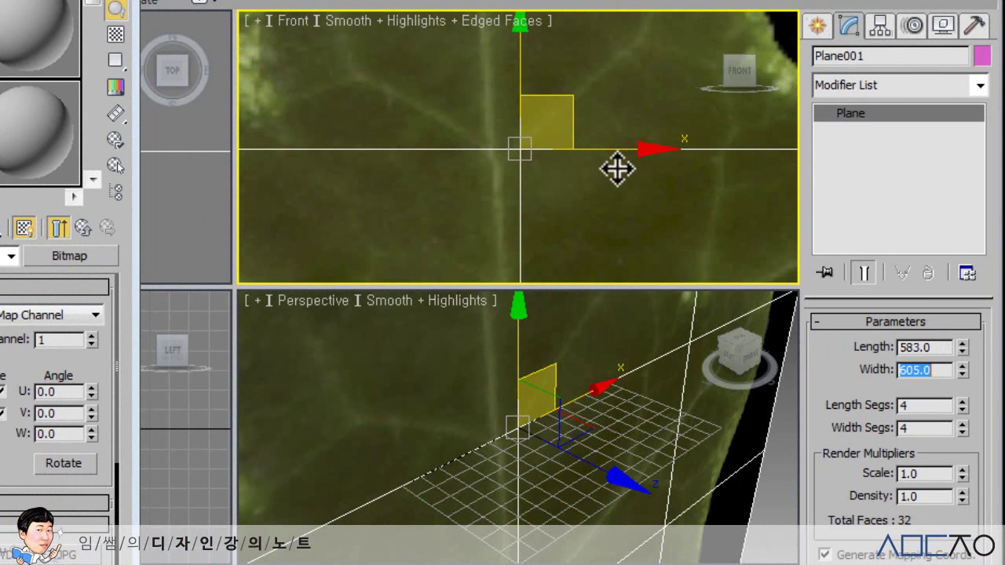
middle_drag(617, 168, 618, 165)
key(z)
Set the plane's length and width segments to 1 each
double_click(925, 405)
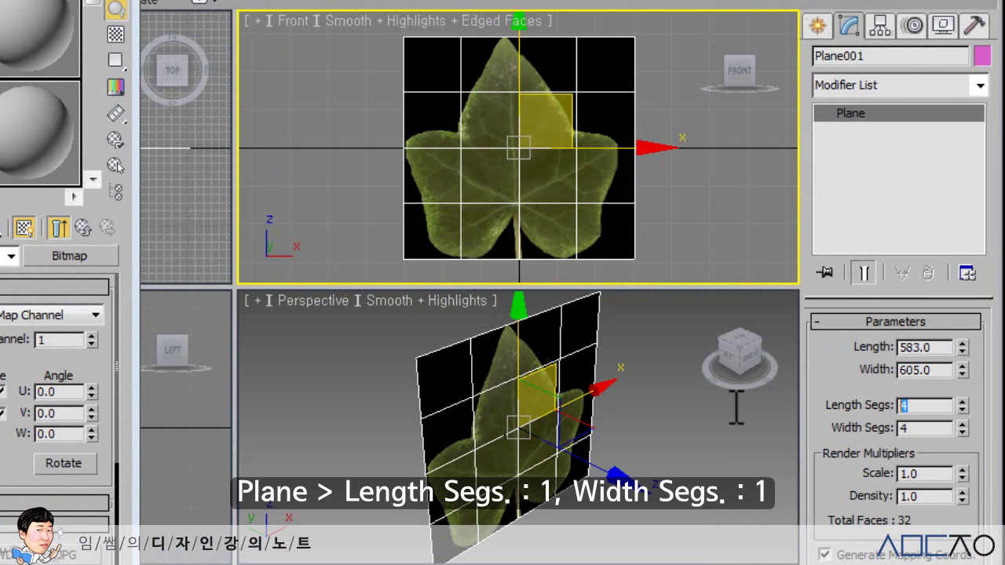
text(1)
key(Tab)
text(1)
key(Return)
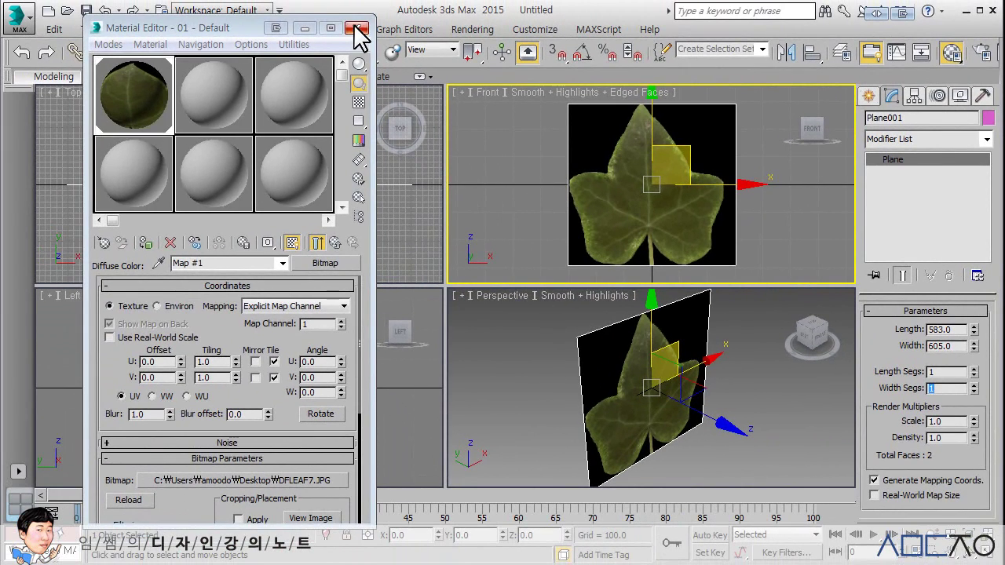
click(355, 24)
click(489, 167)
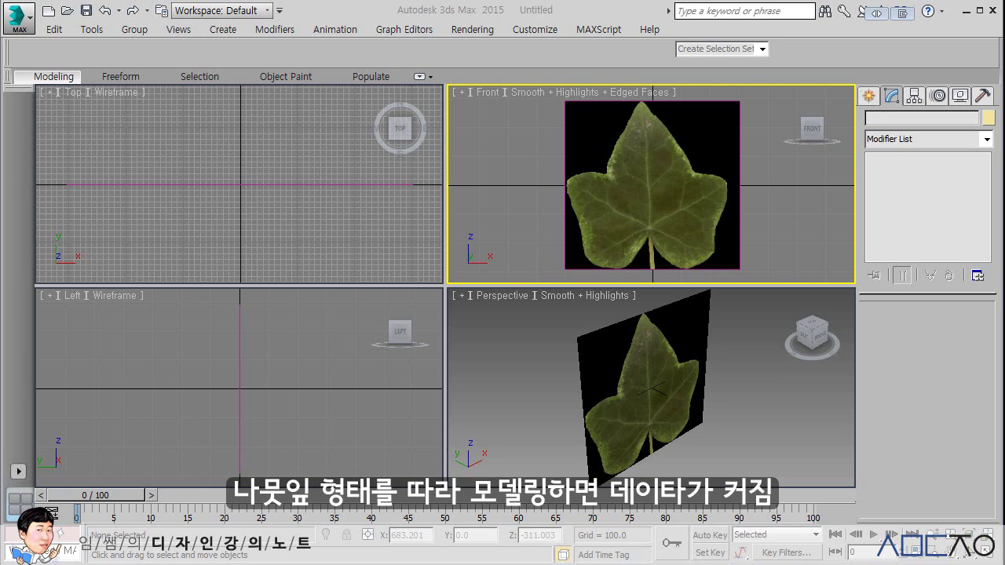
click(683, 225)
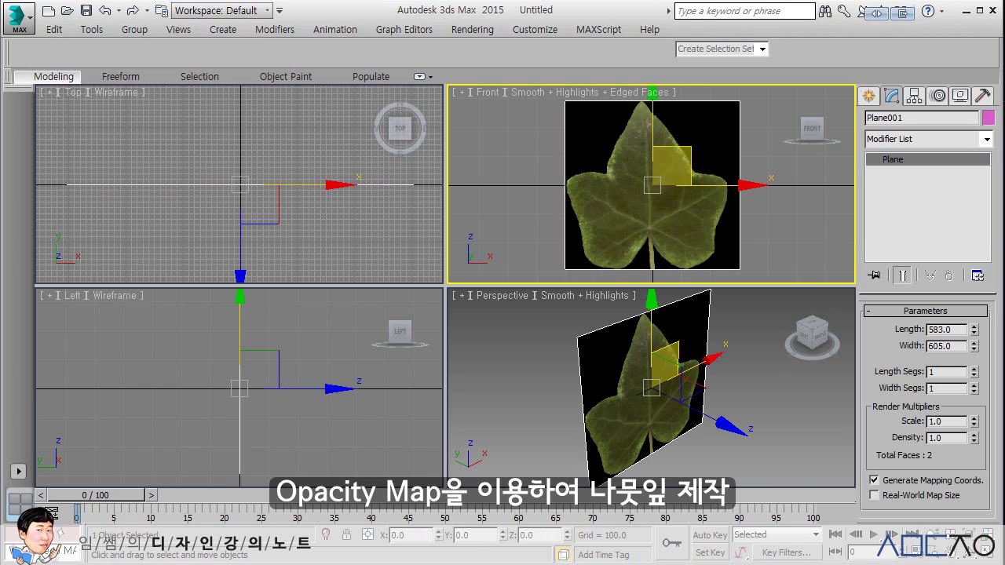
Return to material 01 - Default's main settings and set its Opacity to 100
click(950, 53)
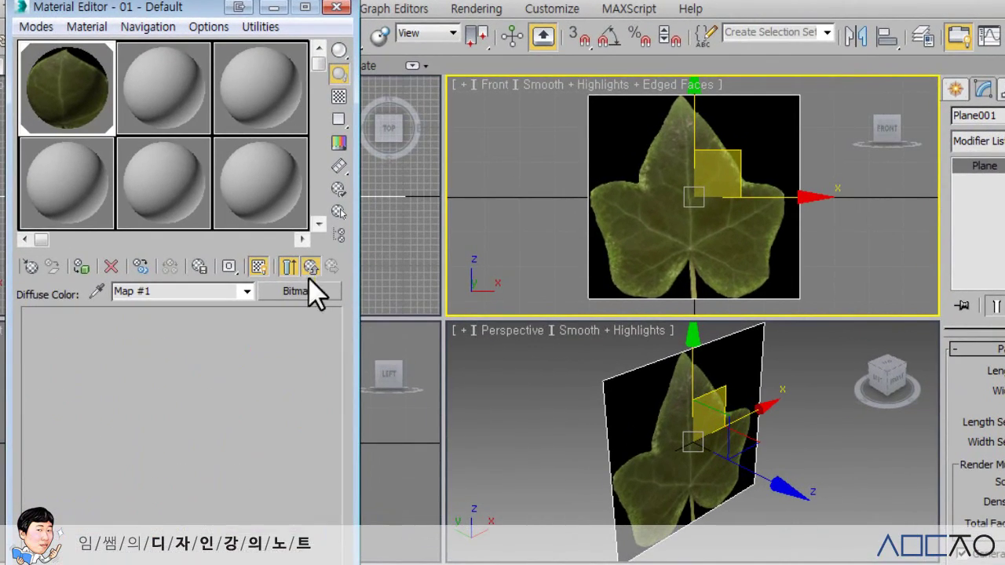
click(316, 242)
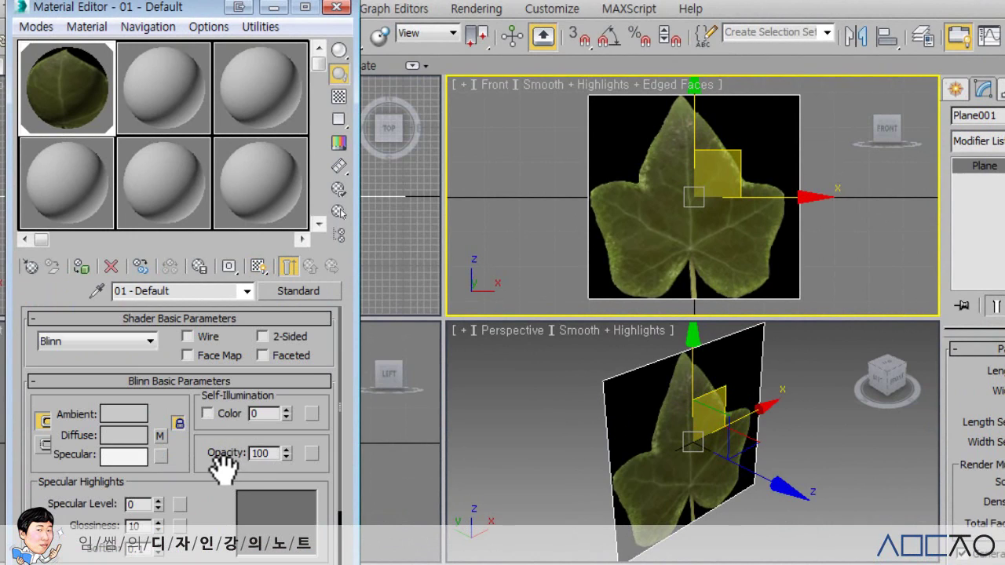
double_click(262, 453)
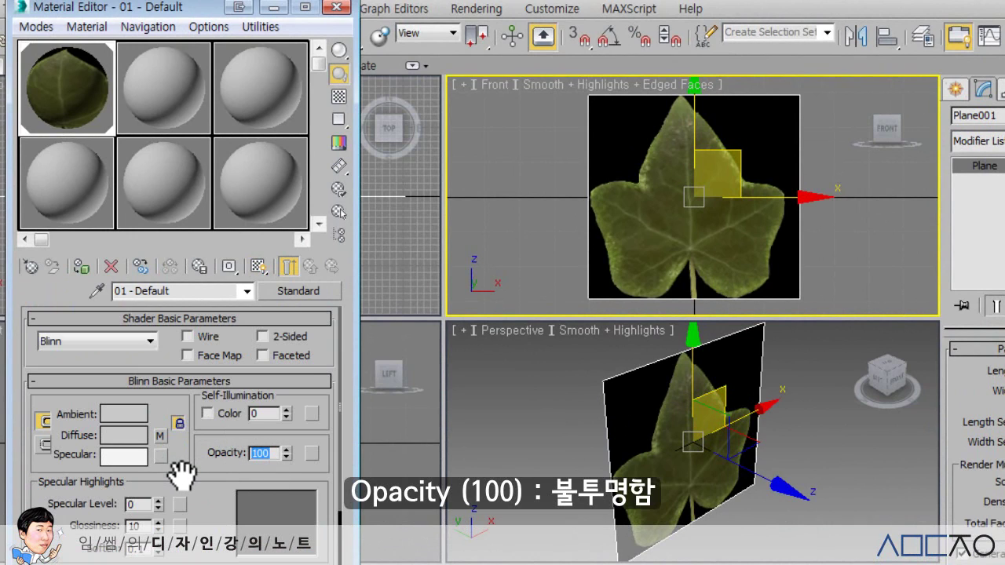
text(0)
key(Return)
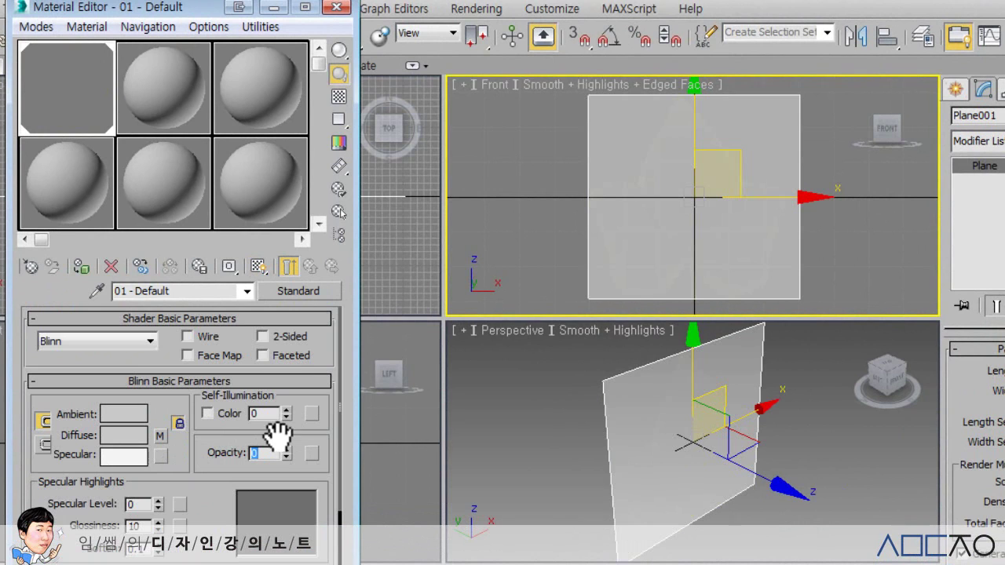
text(100)
key(Return)
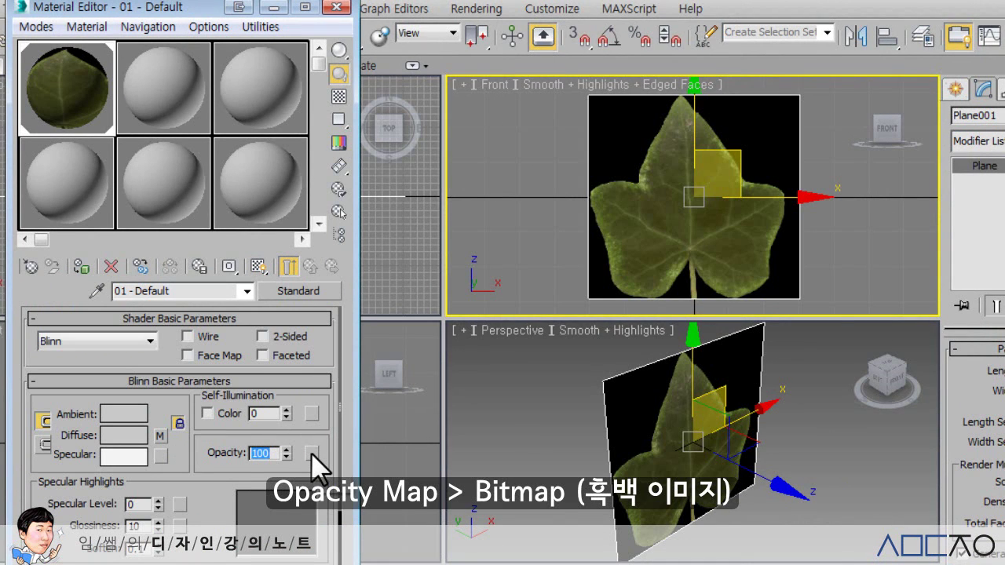
Load the black-and-white DFLEAF7O.GIF as a Bitmap in the material's Opacity slot
click(310, 453)
double_click(436, 98)
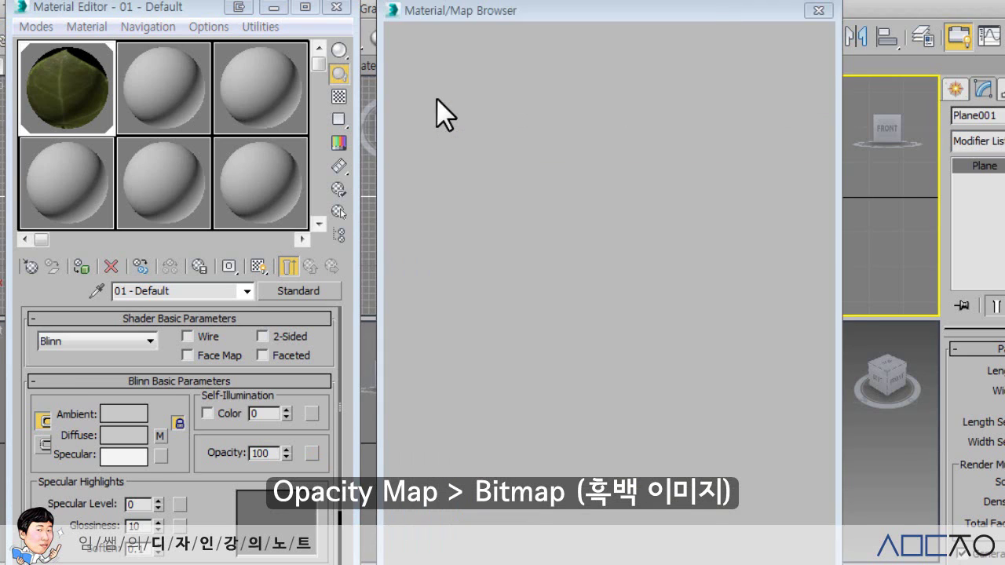
click(375, 271)
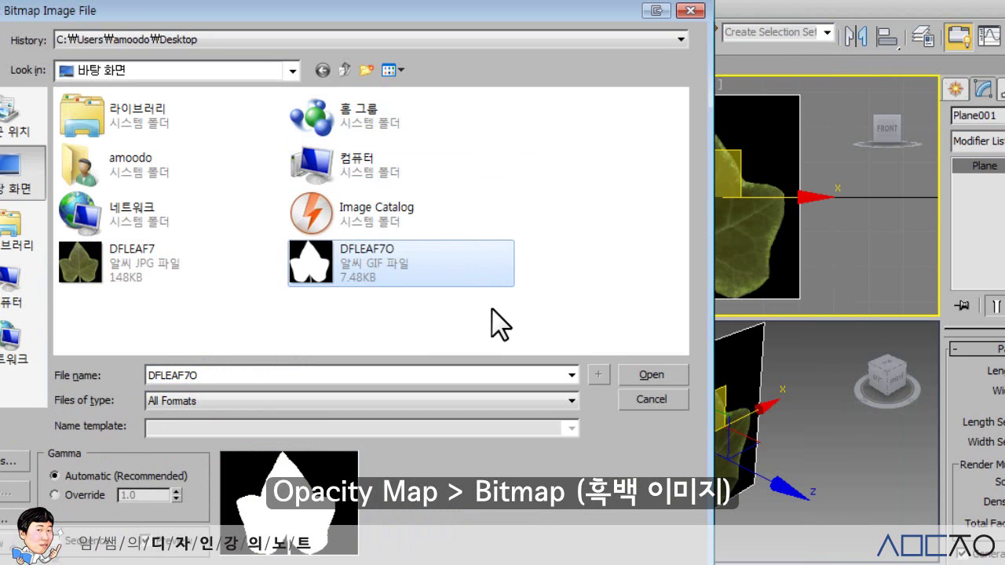
click(149, 271)
click(369, 279)
click(637, 373)
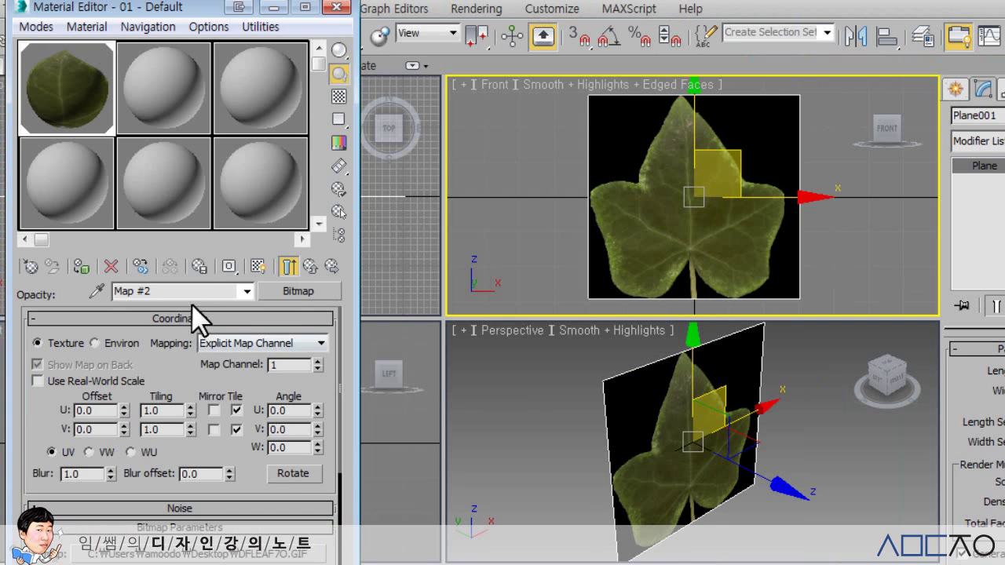
Show the leaf cutout in viewports, return to the parent material, and open the Material/Map Navigator
click(265, 271)
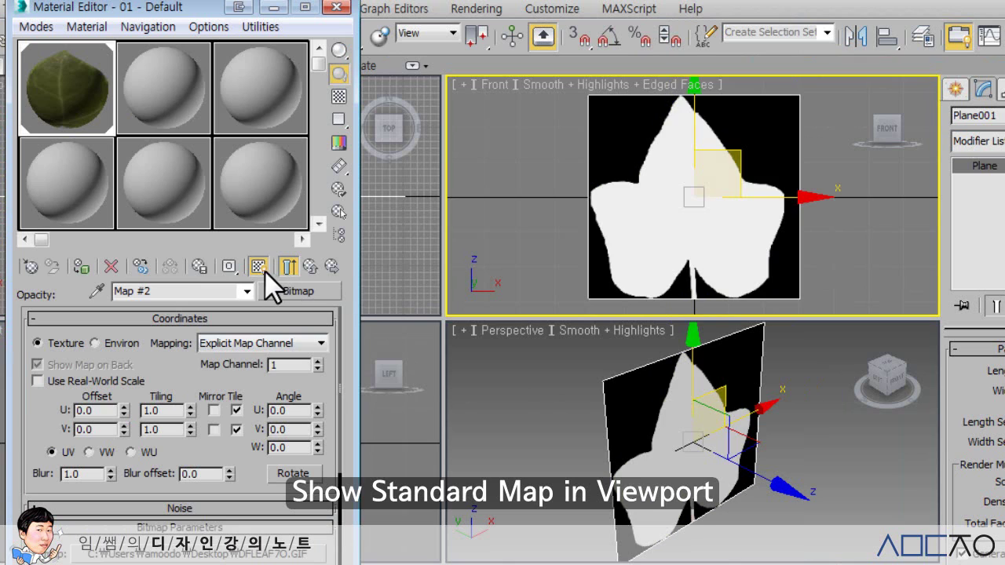
click(307, 268)
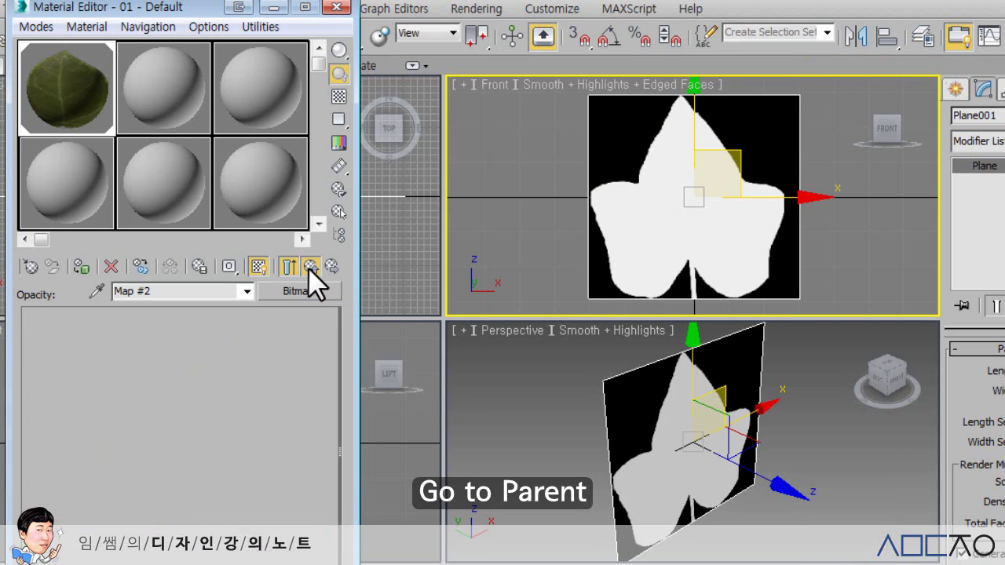
click(260, 268)
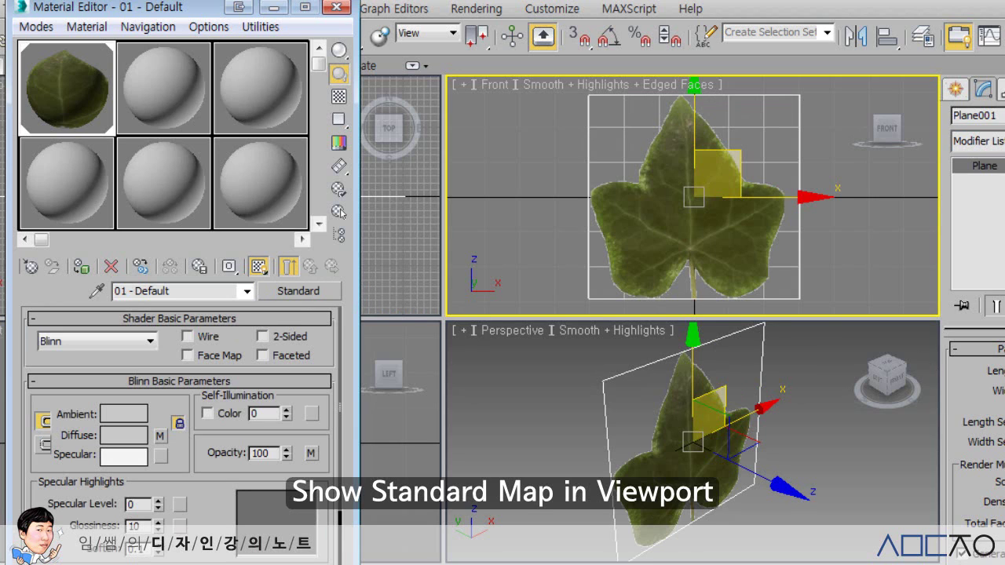
click(800, 397)
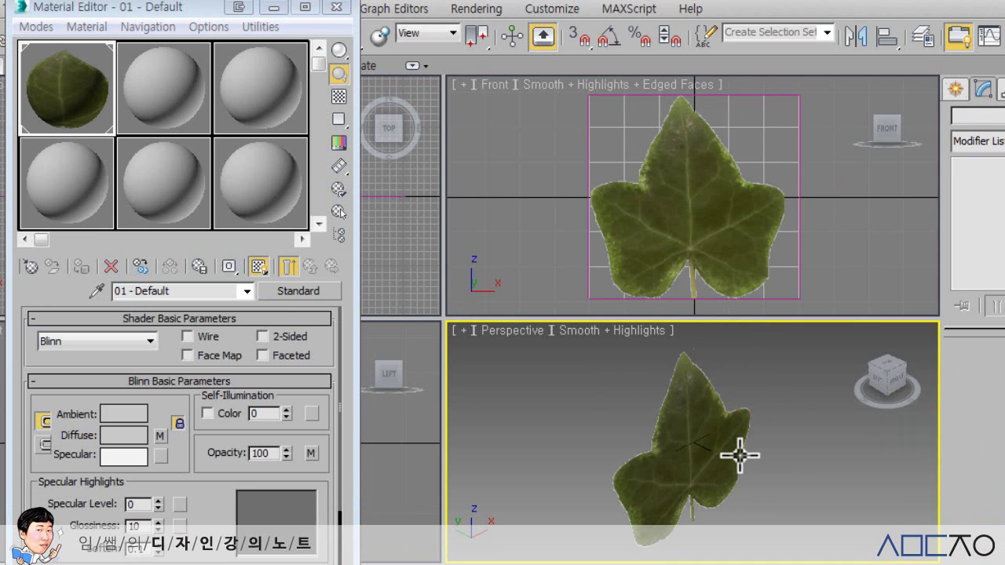
mouse_move(729, 444)
alt+middle_down()
mouse_move(790, 426)
mouse_move(588, 442)
mouse_move(740, 437)
mouse_move(705, 433)
alt+middle_up()
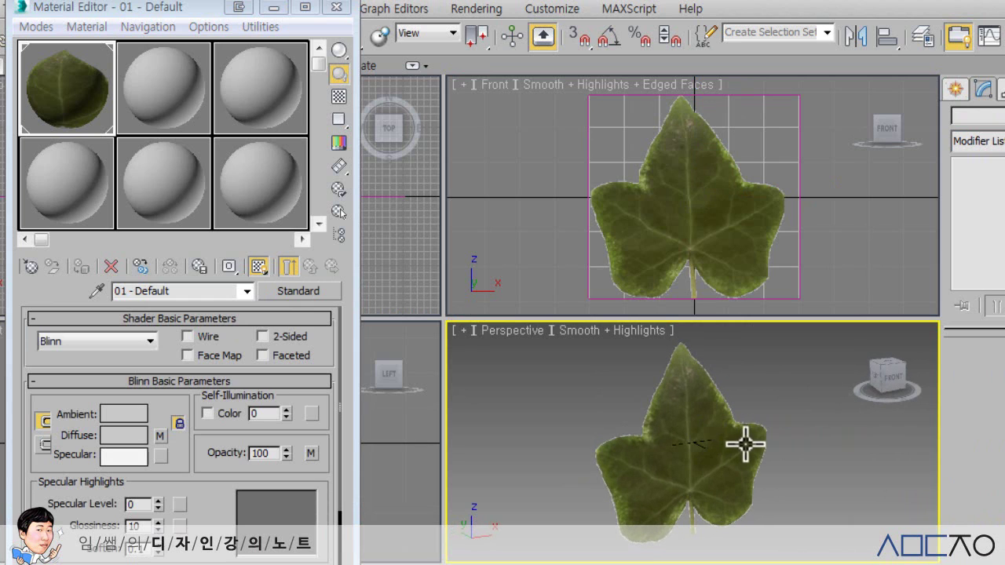
scroll(754, 445, up, 2)
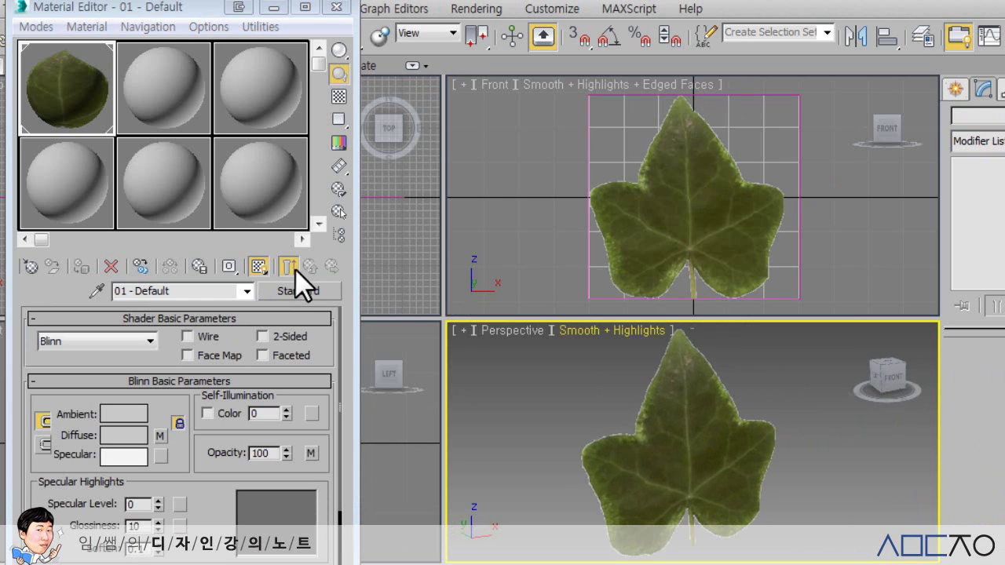
click(336, 233)
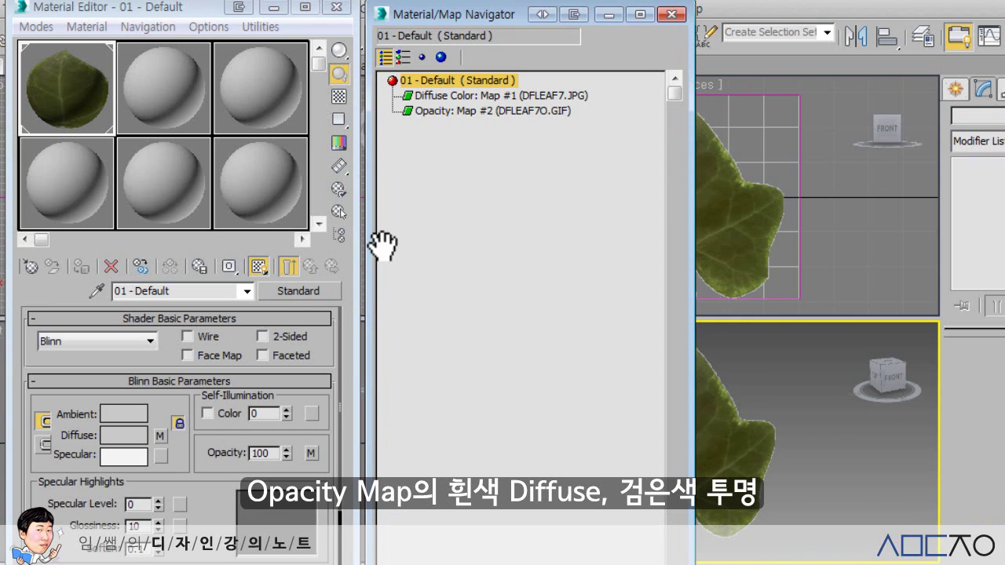
Switch the Material/Map Navigator to View List + Icons, then close it and the Material Editor
click(403, 57)
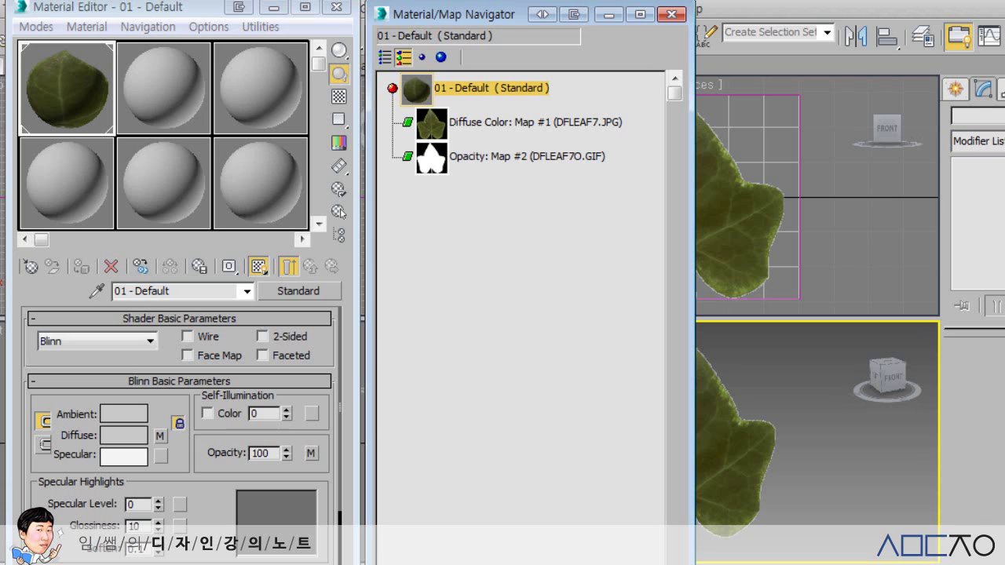
click(672, 16)
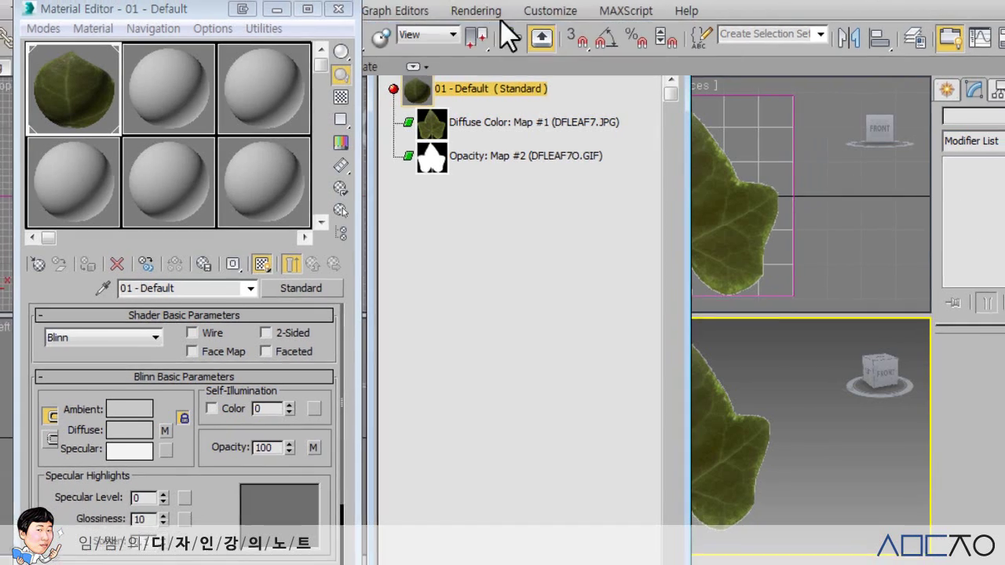
click(346, 20)
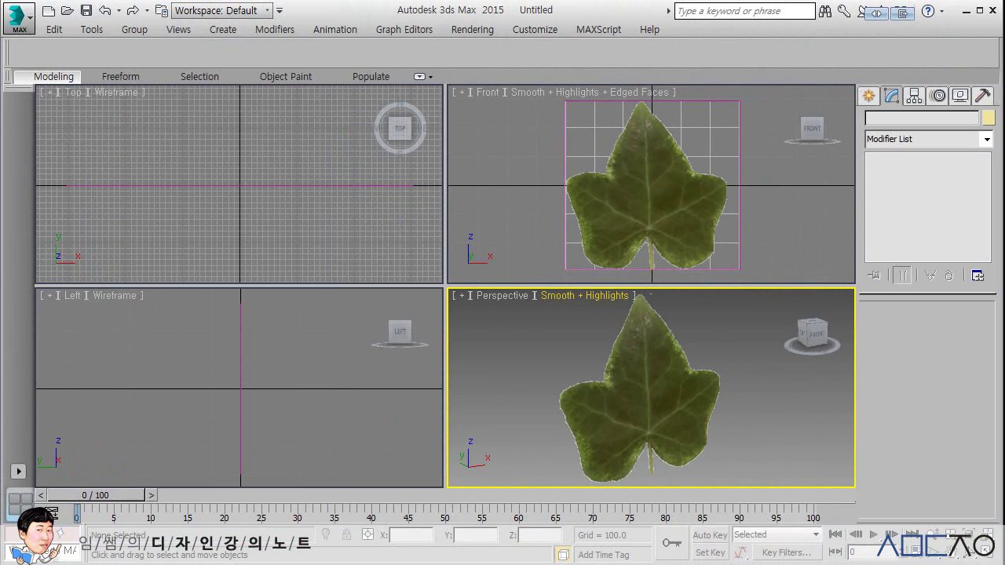
Draw a second plane in the Top view and set its X and Y position to 0
click(871, 97)
click(958, 261)
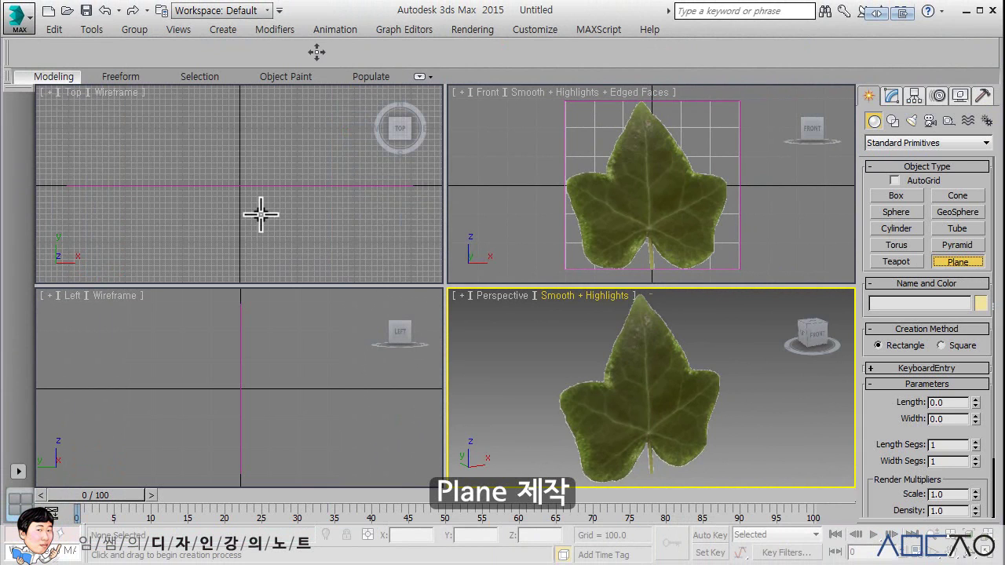
scroll(227, 200, down, 3)
scroll(196, 181, down, 2)
drag(142, 139, 331, 277)
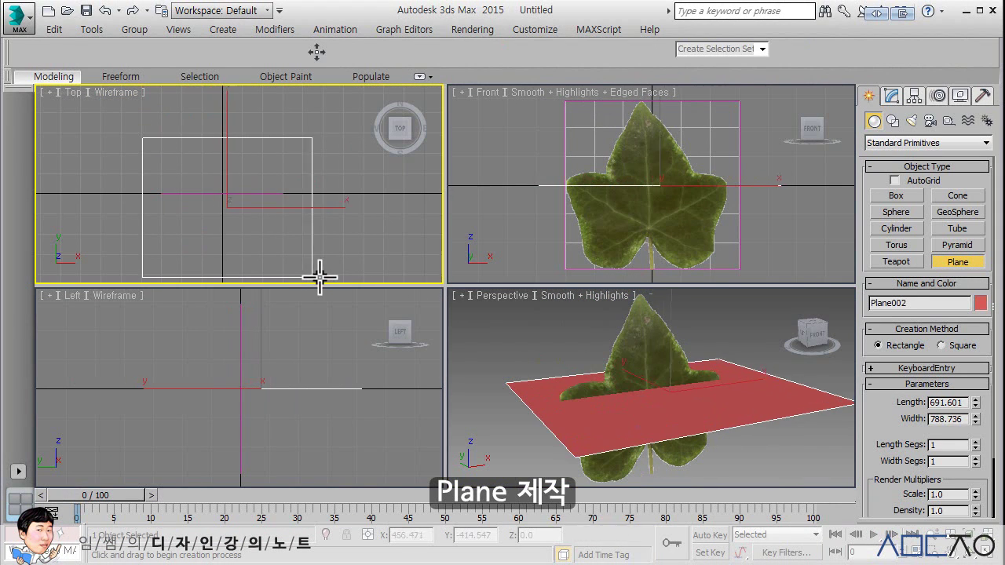
click(315, 54)
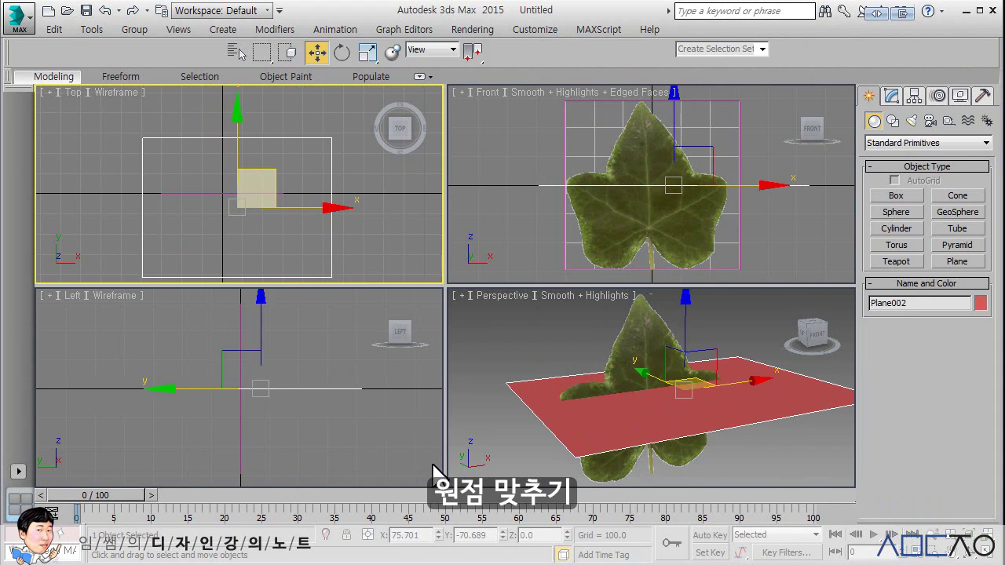
text(0)
key(Tab)
text(0)
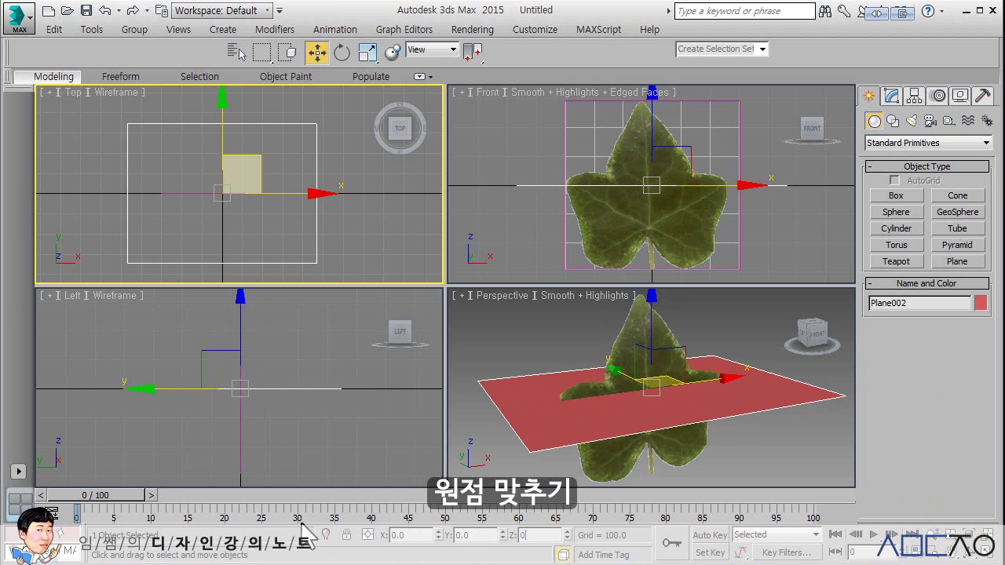
key(Tab)
Move the new plane down below the leaf in the Front view and reorient the Perspective view
right_click(620, 138)
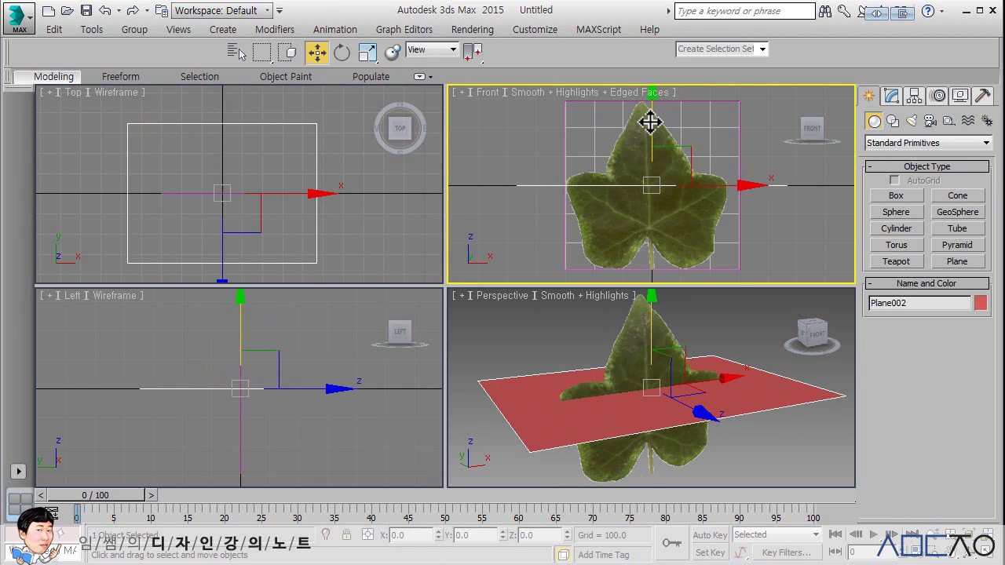
drag(649, 123, 647, 207)
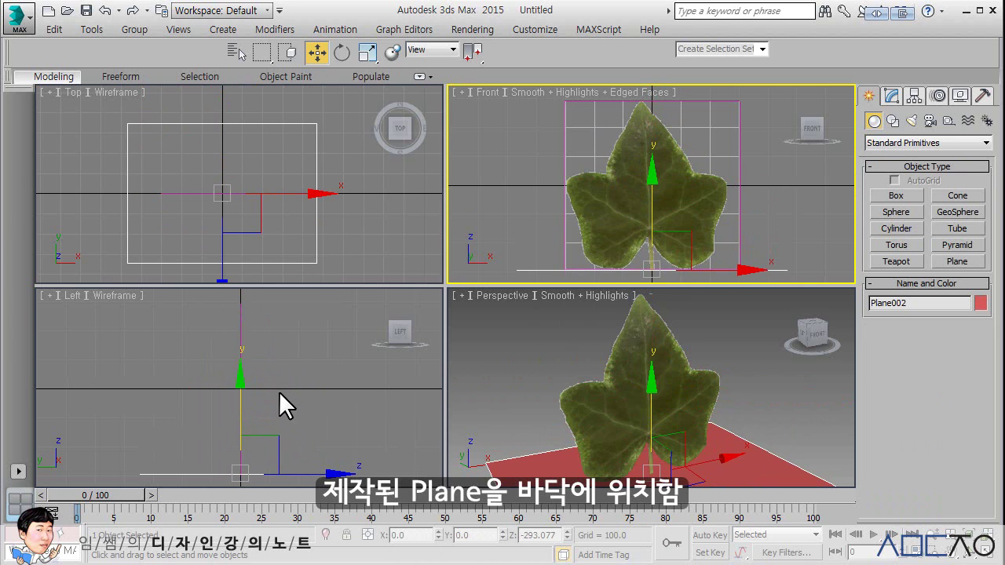
right_click(278, 391)
middle_drag(481, 379, 461, 348)
scroll(553, 364, down, 3)
mouse_move(552, 365)
alt+middle_down()
mouse_move(649, 409)
mouse_move(704, 397)
mouse_move(461, 375)
mouse_move(460, 391)
alt+middle_up()
Scale the floor plane up, narrow it along X, and move it back along Y
click(368, 53)
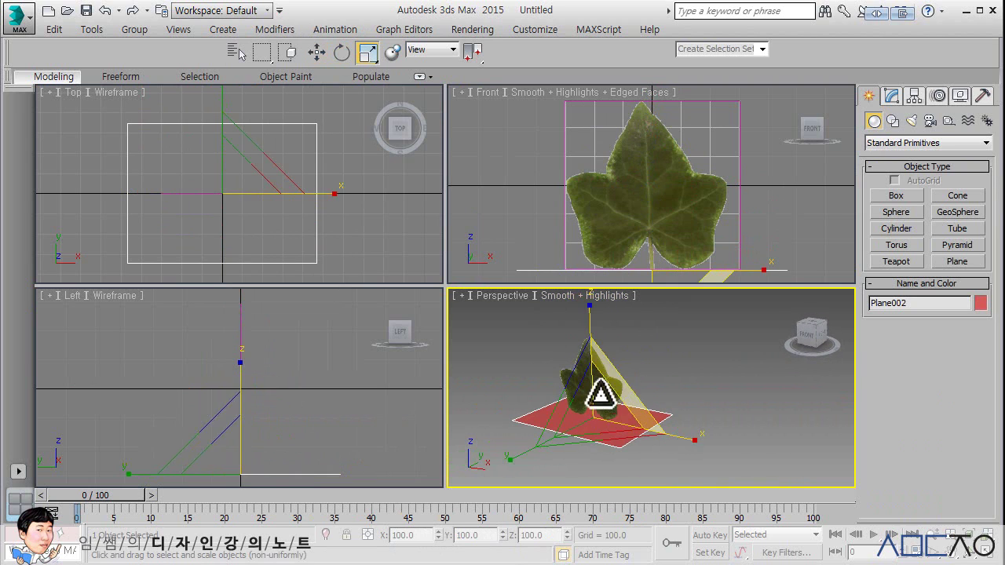
drag(601, 393, 626, 299)
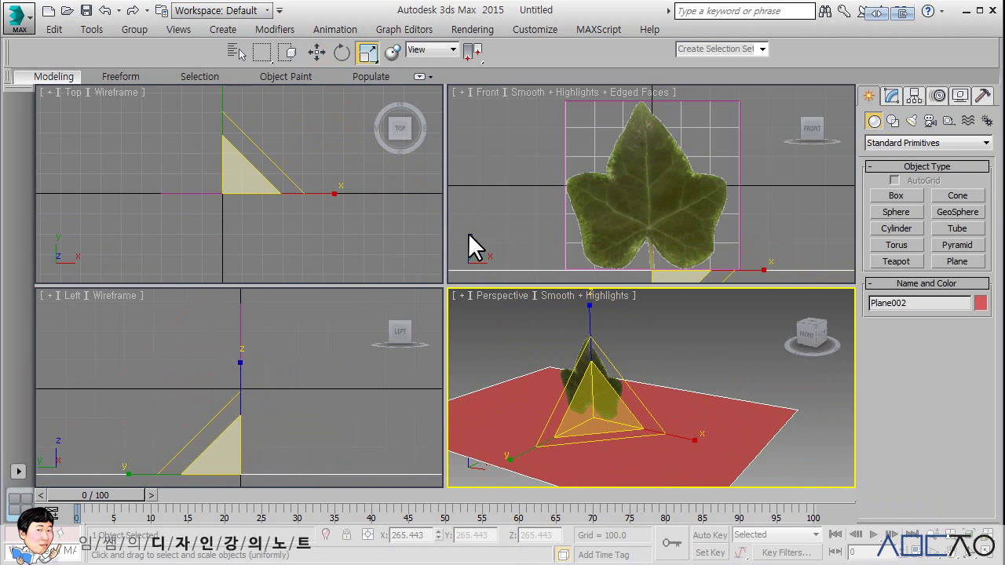
mouse_move(624, 385)
mouse_down()
mouse_move(659, 431)
mouse_move(554, 436)
mouse_move(520, 449)
mouse_up()
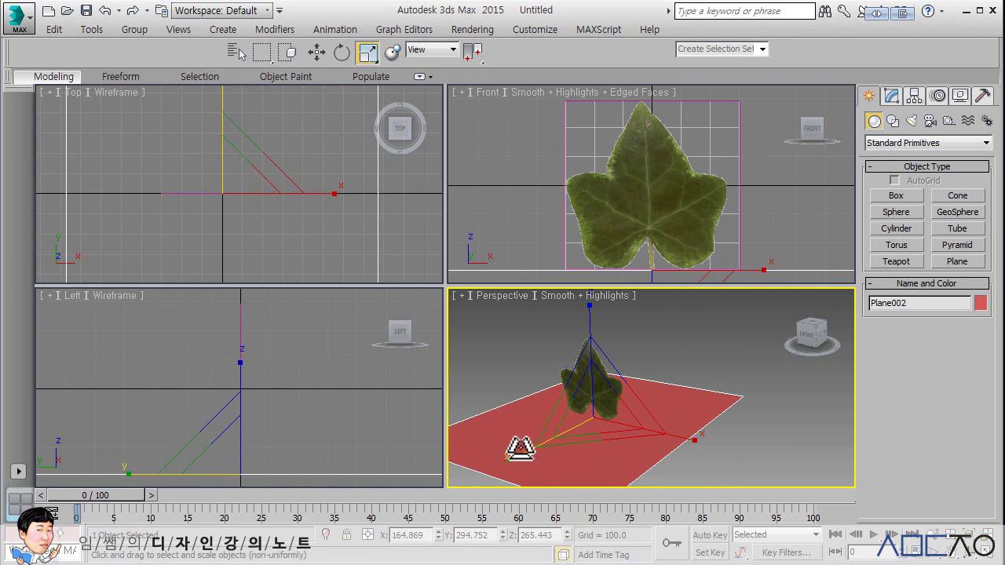
key(w)
drag(637, 395, 688, 371)
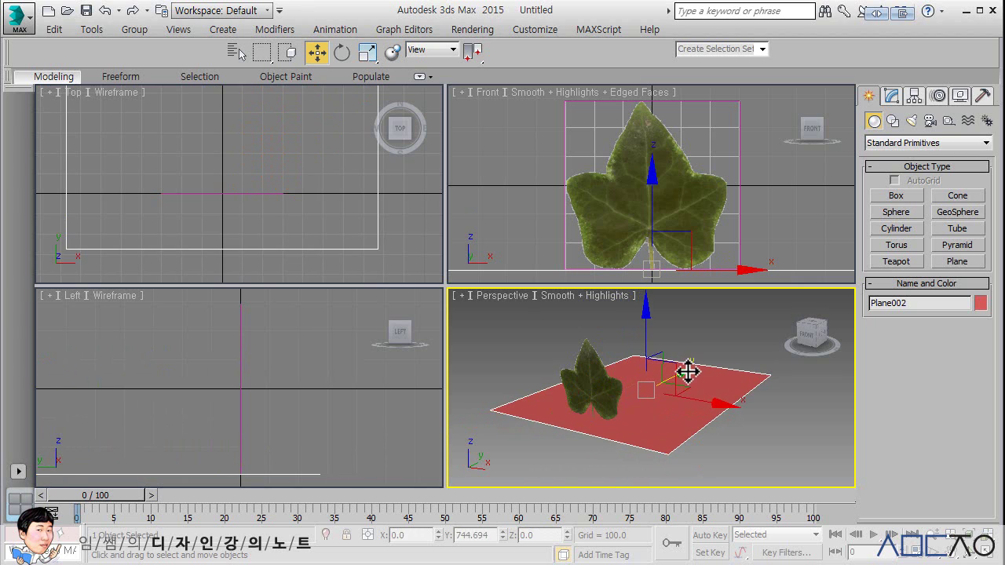
Frame all objects, orbit the Perspective view, and reselect the red floor plane
click(503, 333)
key(ctrl+shift+z)
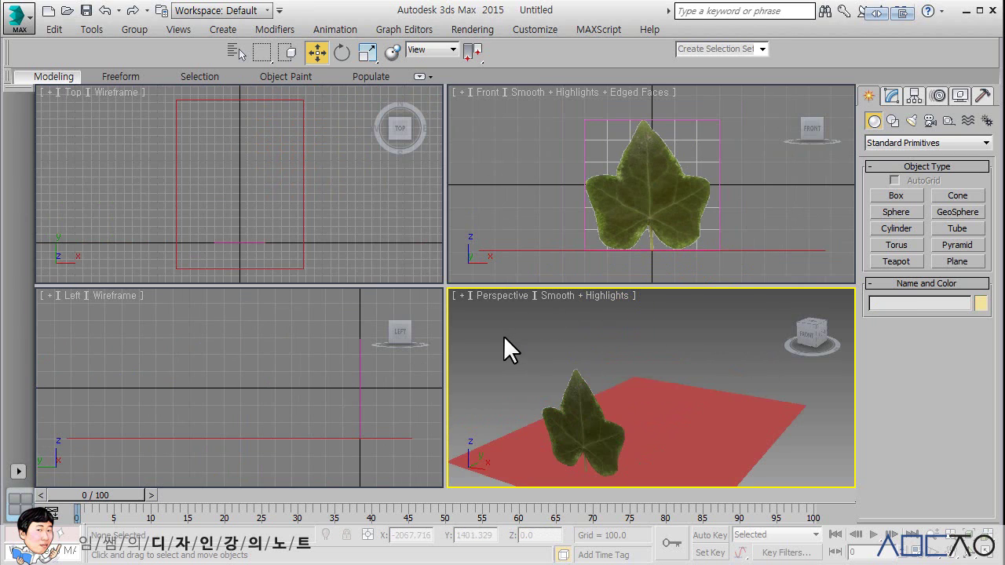
mouse_move(633, 338)
alt+middle_down()
mouse_move(592, 362)
mouse_move(625, 326)
mouse_move(648, 332)
mouse_move(650, 345)
mouse_move(544, 354)
mouse_move(666, 351)
mouse_move(546, 324)
alt+middle_up()
click(592, 416)
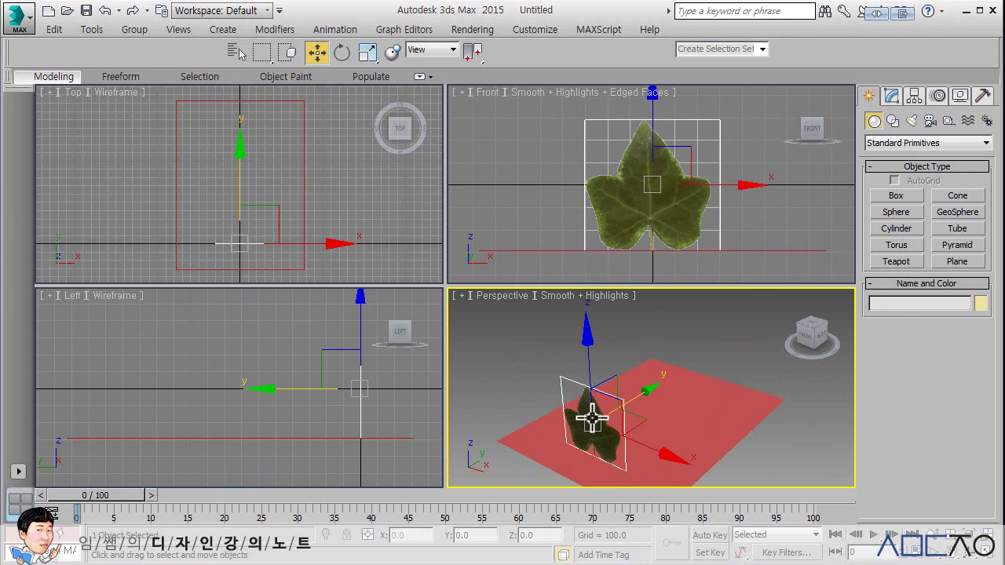
click(679, 395)
middle_drag(560, 348, 565, 314)
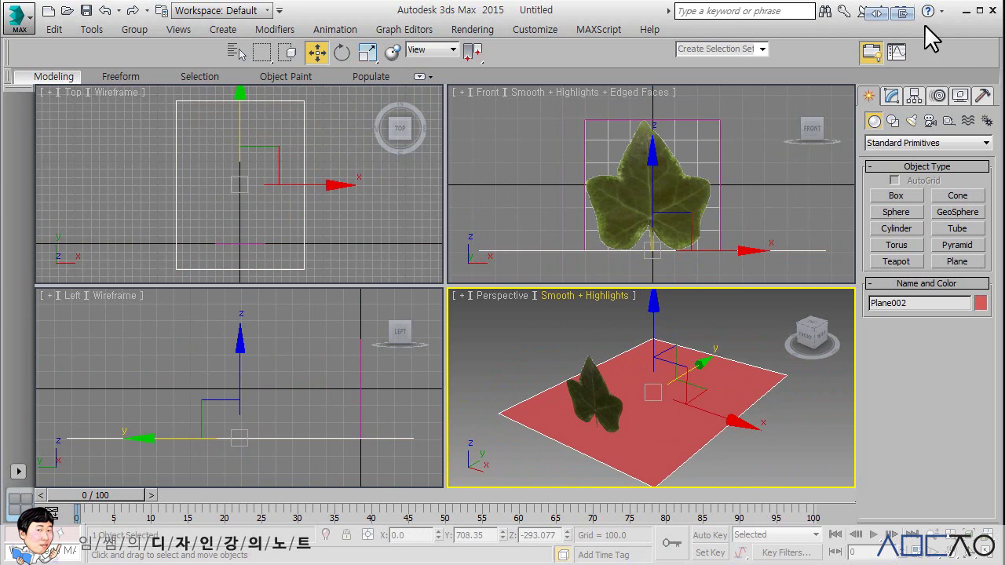
Assign the unused 02 - Default material to the floor plane, then close the editor and deselect
click(951, 51)
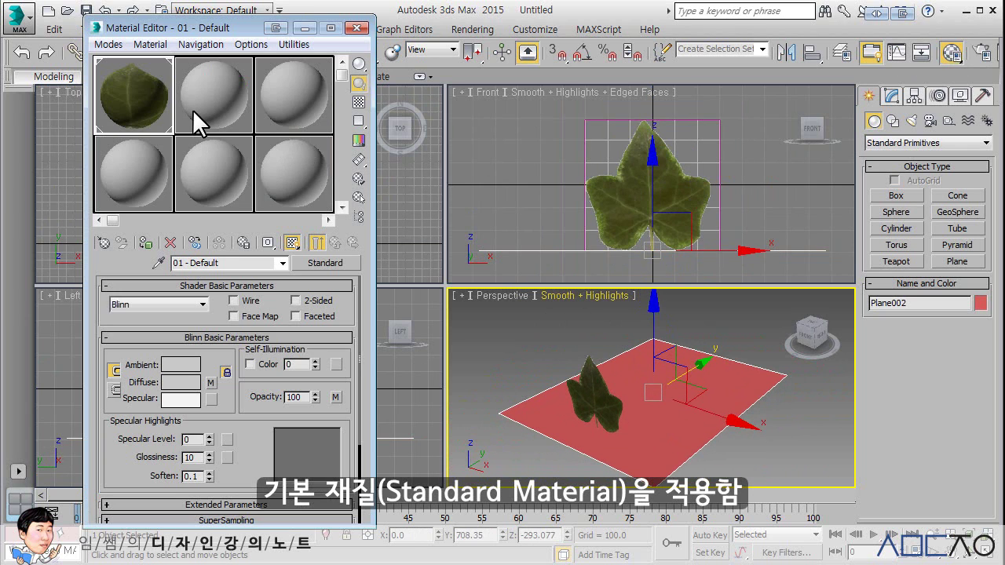
click(193, 109)
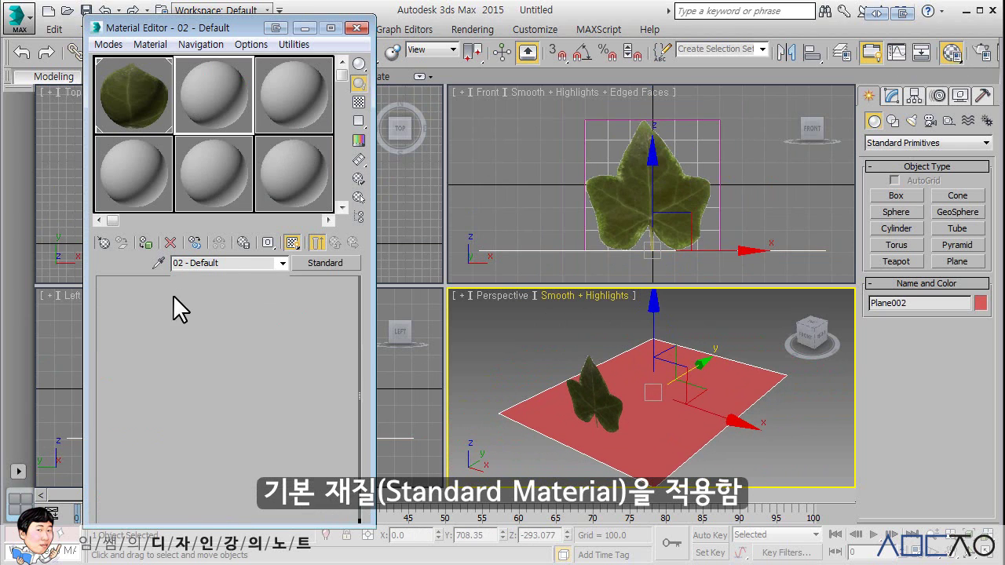
click(143, 243)
click(351, 29)
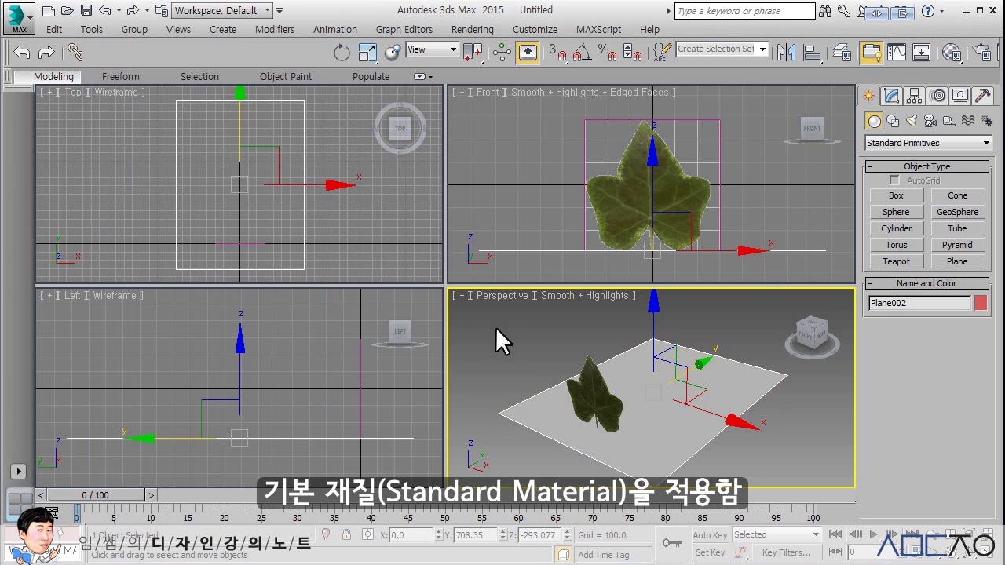
click(498, 327)
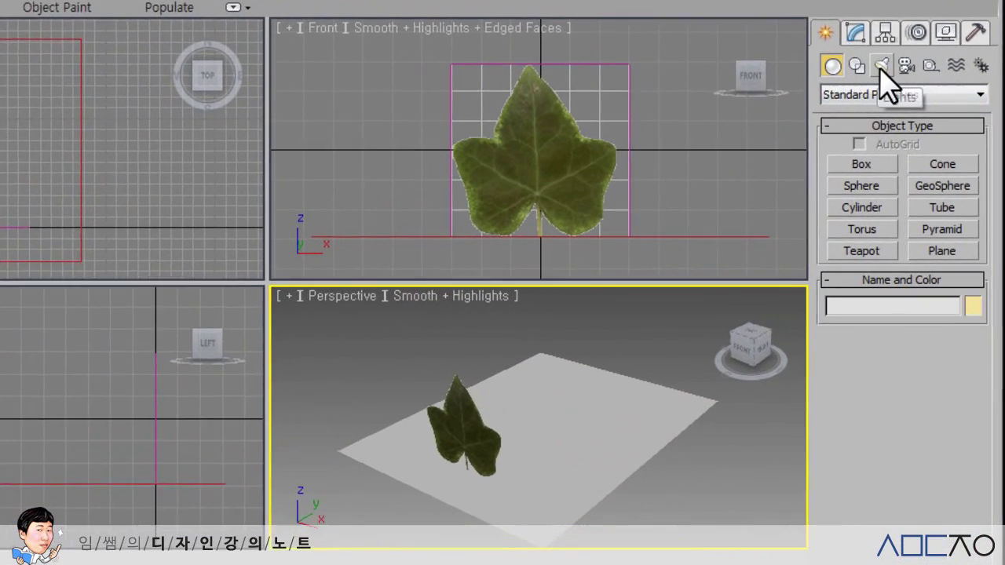
Create a Target Spot in the Left view aimed at the leaf and turn its shadows on
click(878, 57)
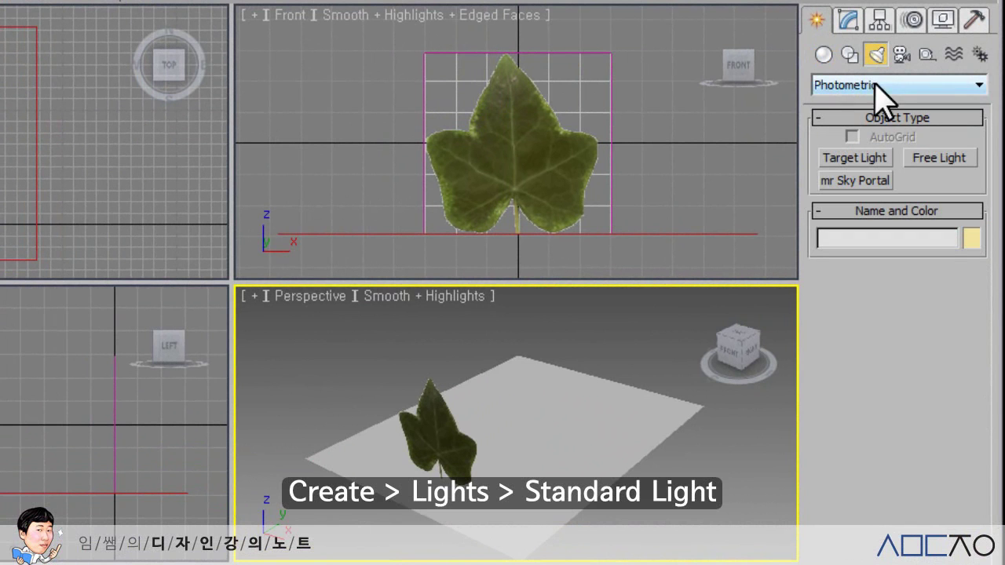
click(878, 85)
click(878, 120)
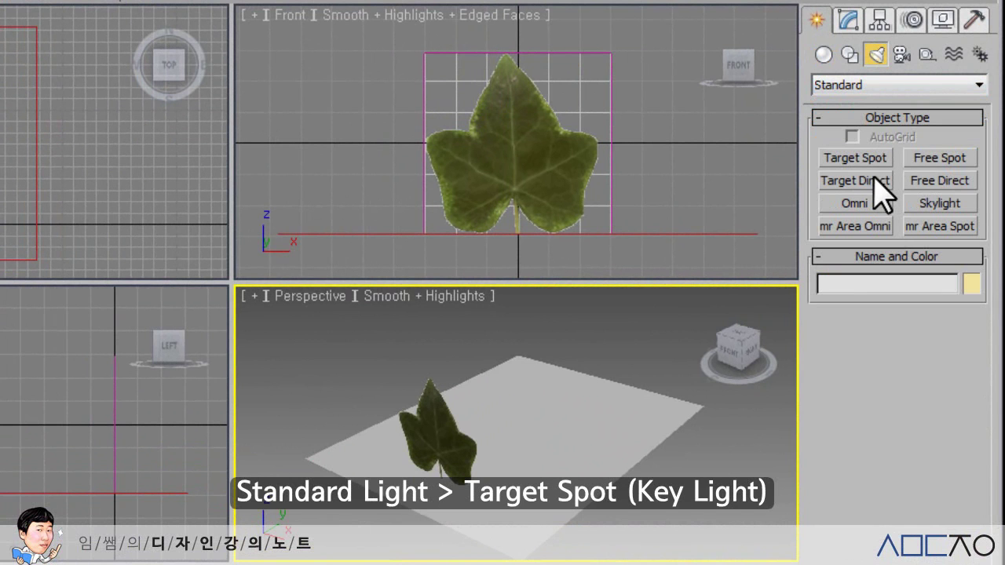
click(872, 161)
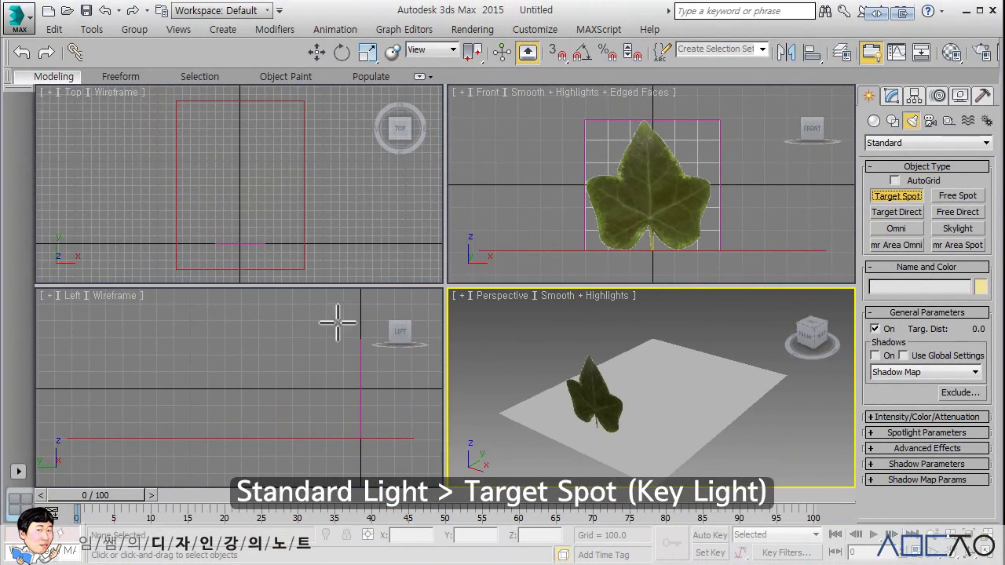
middle_drag(337, 322, 197, 366)
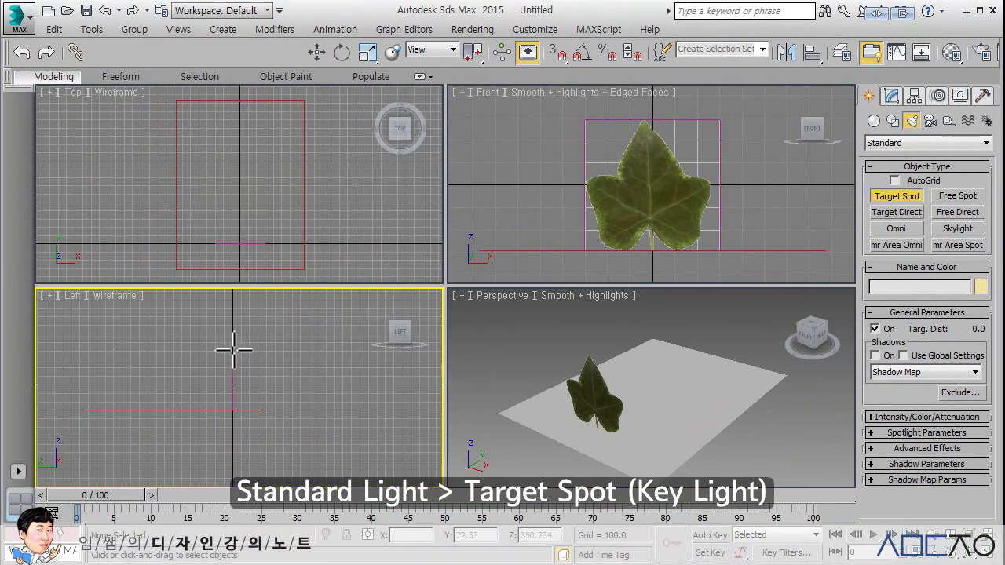
scroll(251, 343, down, 3)
drag(300, 336, 204, 386)
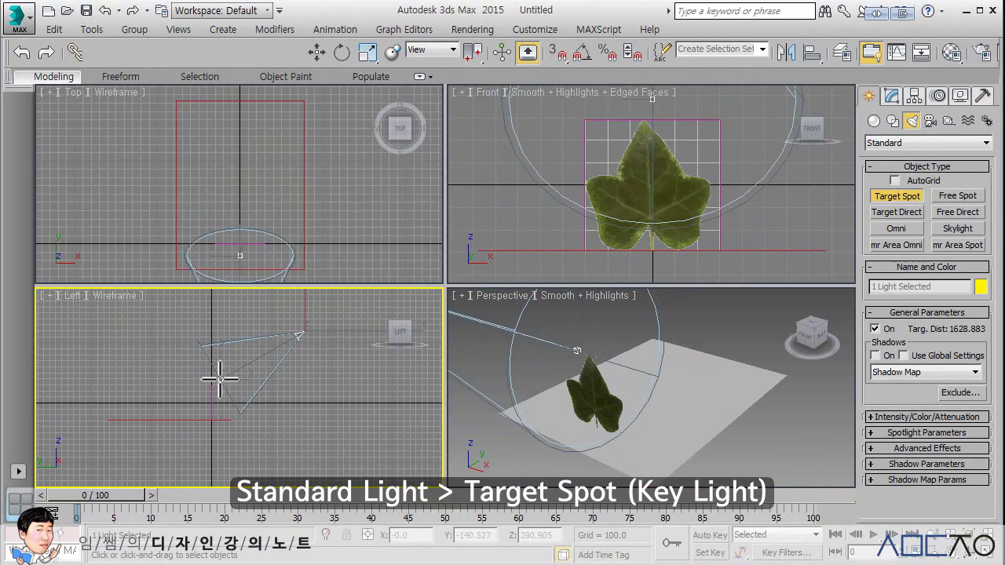
drag(204, 386, 215, 380)
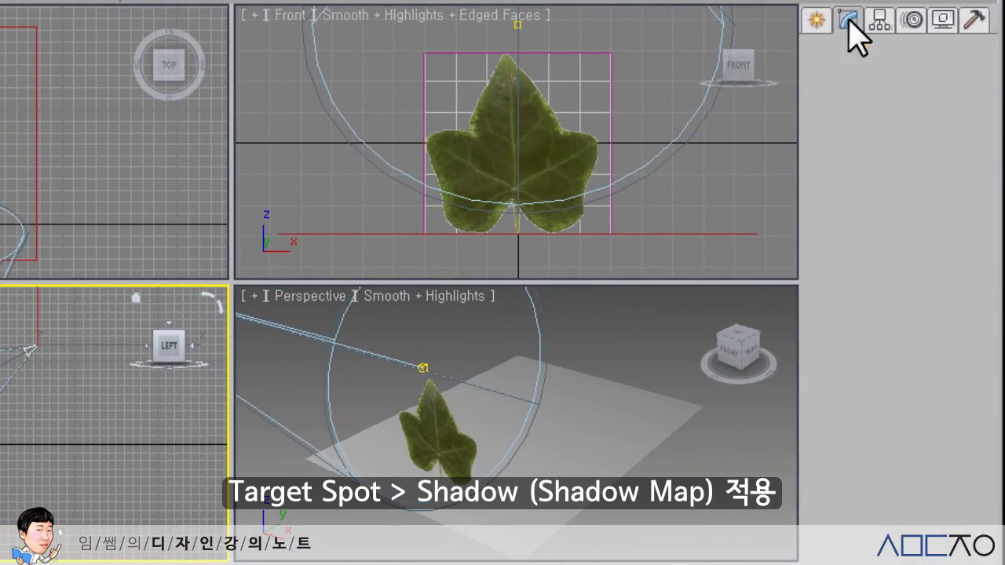
click(891, 95)
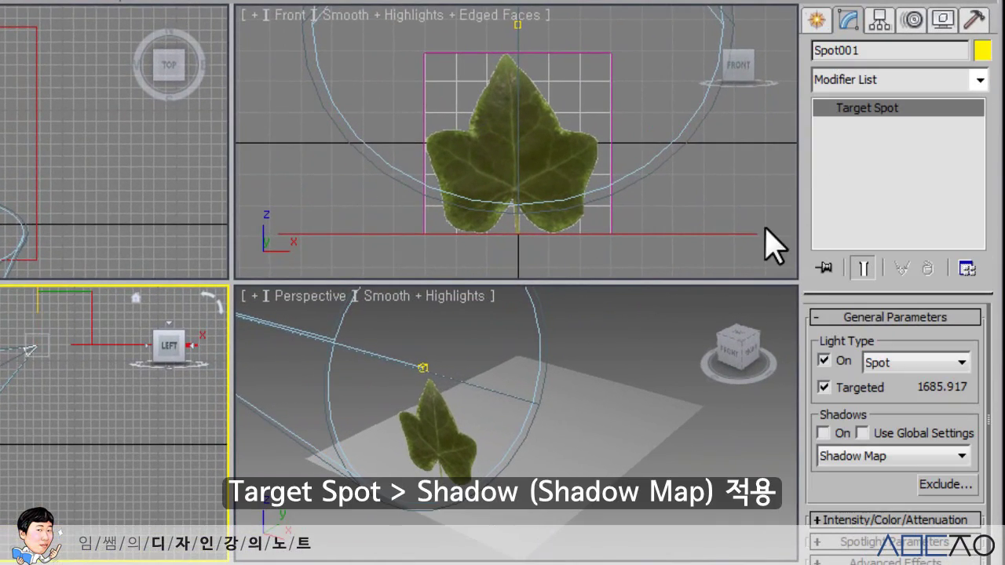
click(823, 433)
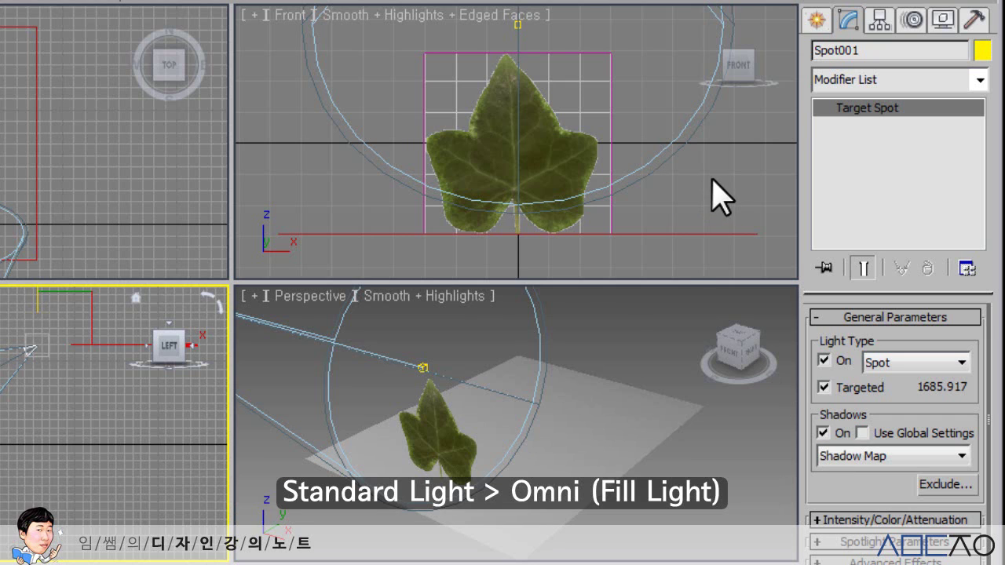
Place a standard Omni light high above the leaf in the Front view
click(824, 19)
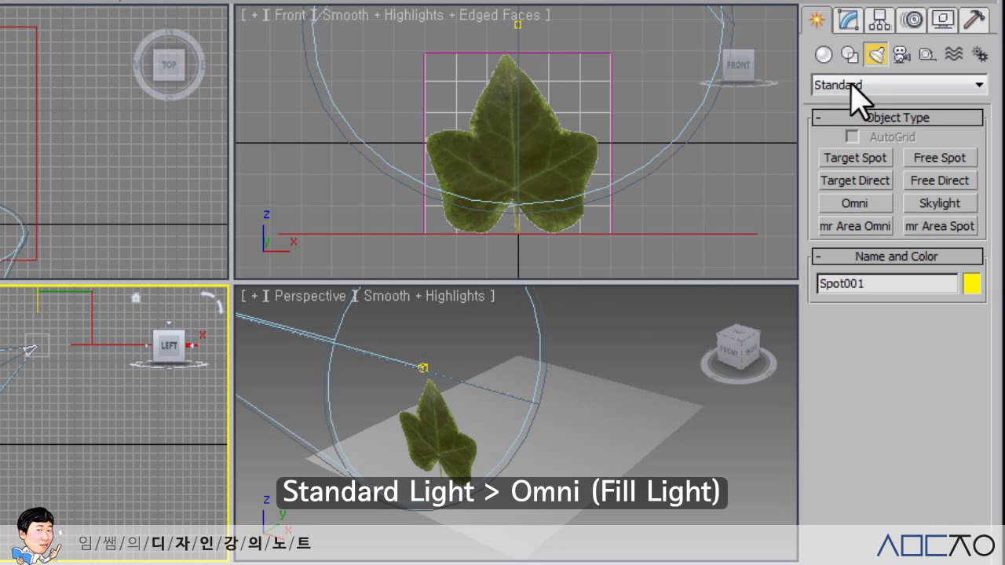
click(852, 201)
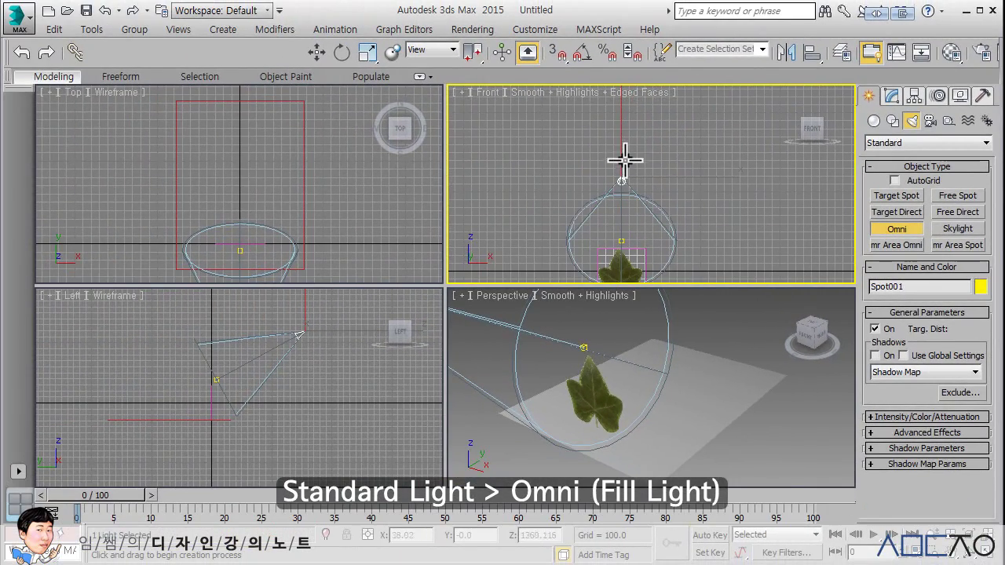
click(621, 132)
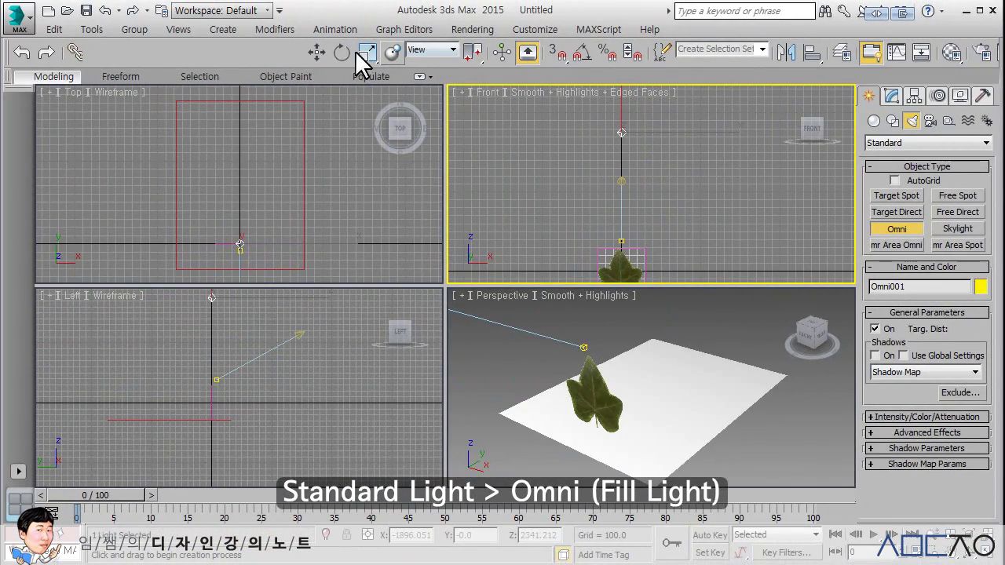
Switch to Move, zoom extents all, and maximize the Perspective view with Alt+W
click(316, 52)
click(628, 338)
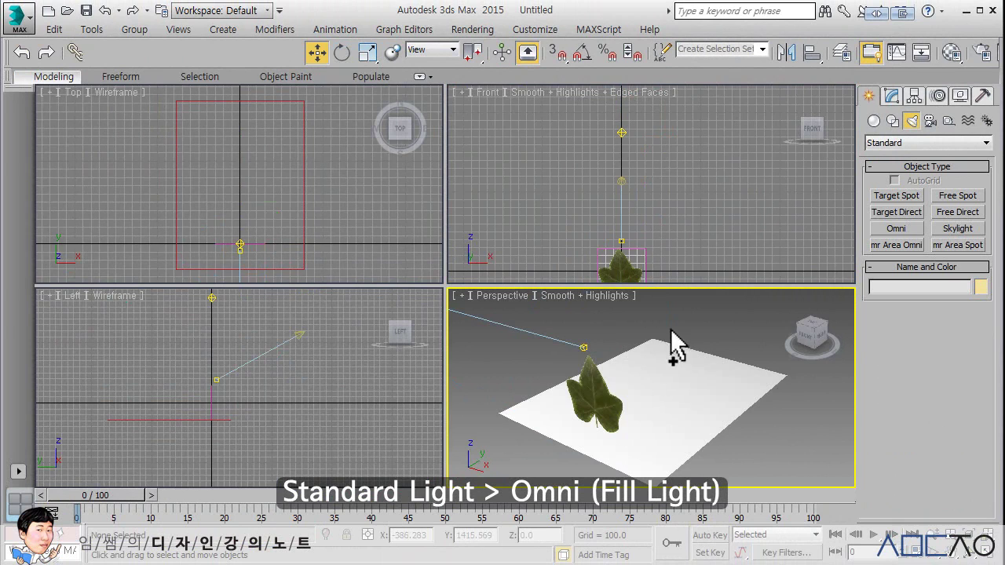
key(ctrl+shift+z)
middle_drag(689, 358, 664, 339)
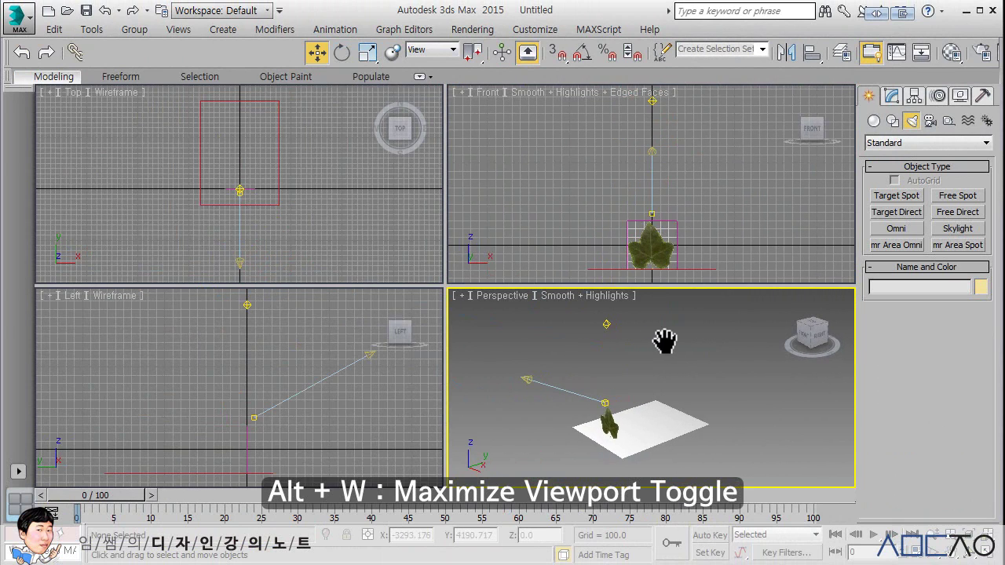
key(alt+w)
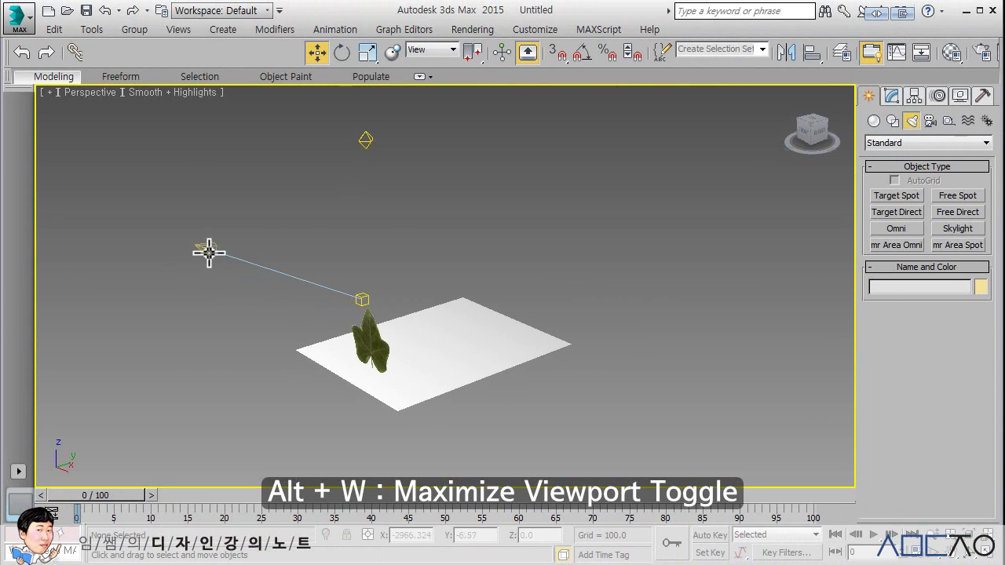
Move Spot001's target onto the leaf
click(209, 252)
click(363, 297)
drag(361, 251, 366, 278)
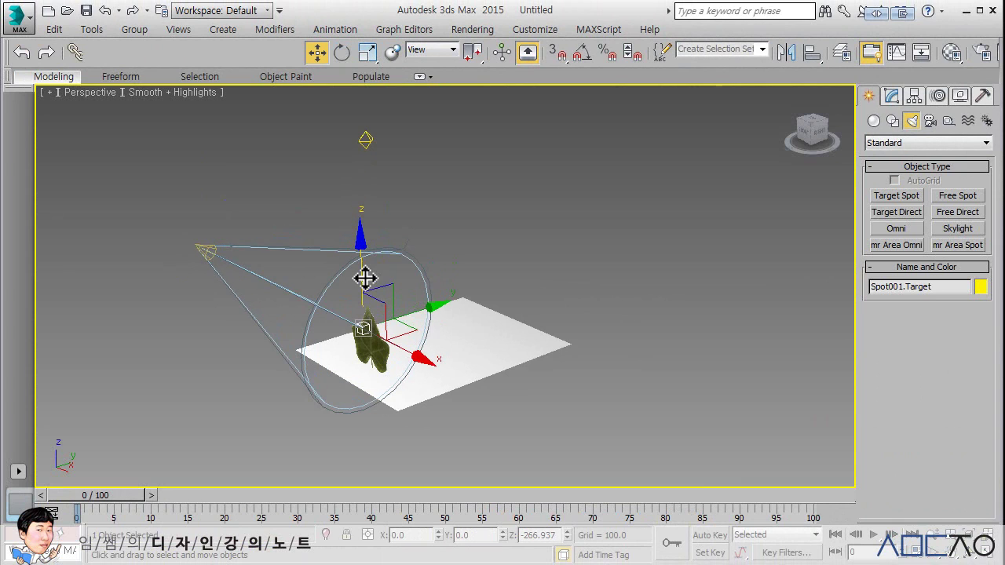
key(ctrl+z)
drag(420, 307, 428, 311)
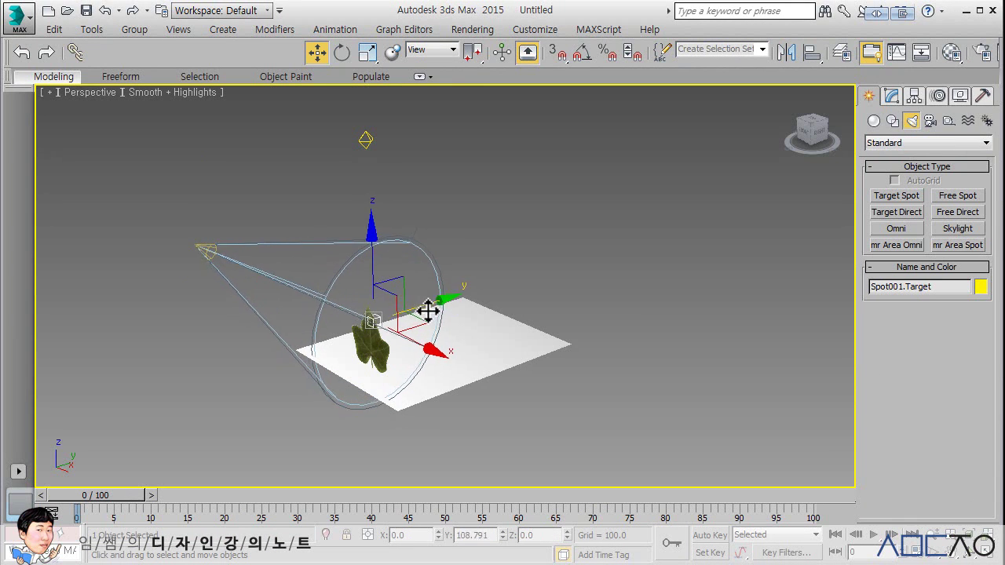
drag(372, 278, 364, 264)
Lower Omni001 toward the leaf and recentre the view on the scene
click(366, 140)
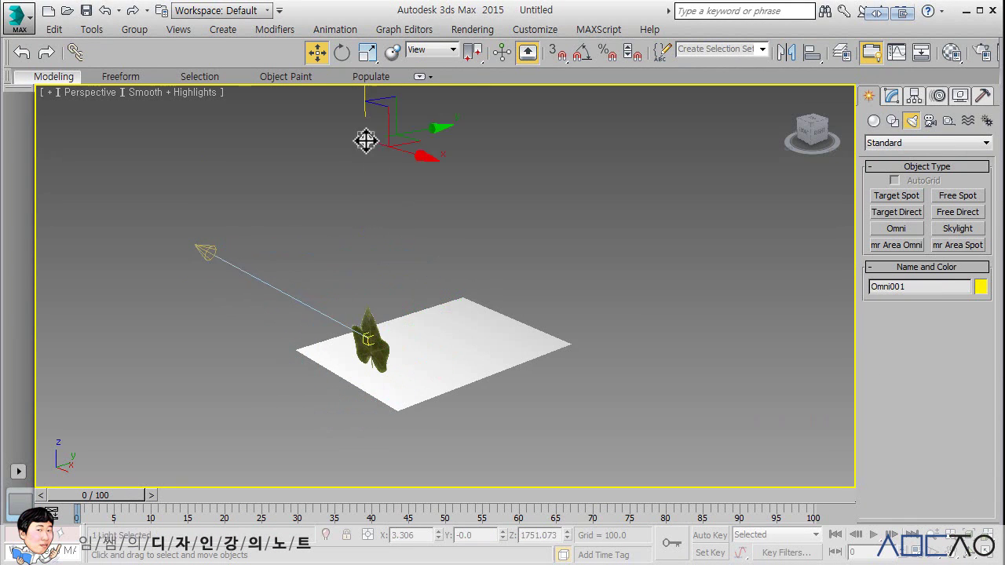
middle_drag(366, 140, 445, 217)
drag(393, 143, 393, 190)
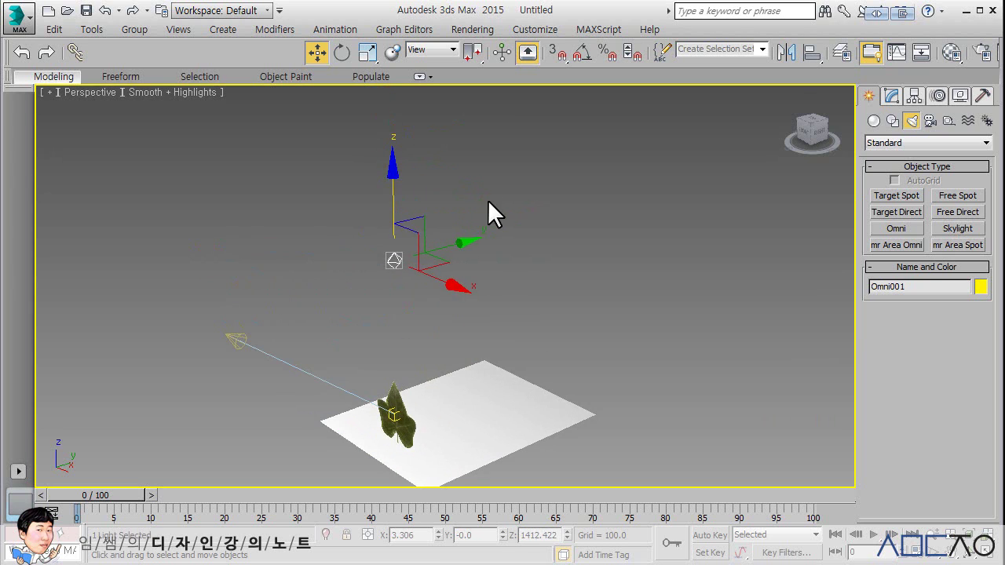
scroll(507, 217, up, 2)
mouse_move(529, 236)
middle_down()
mouse_move(511, 212)
mouse_move(531, 245)
mouse_move(527, 217)
middle_up()
click(522, 210)
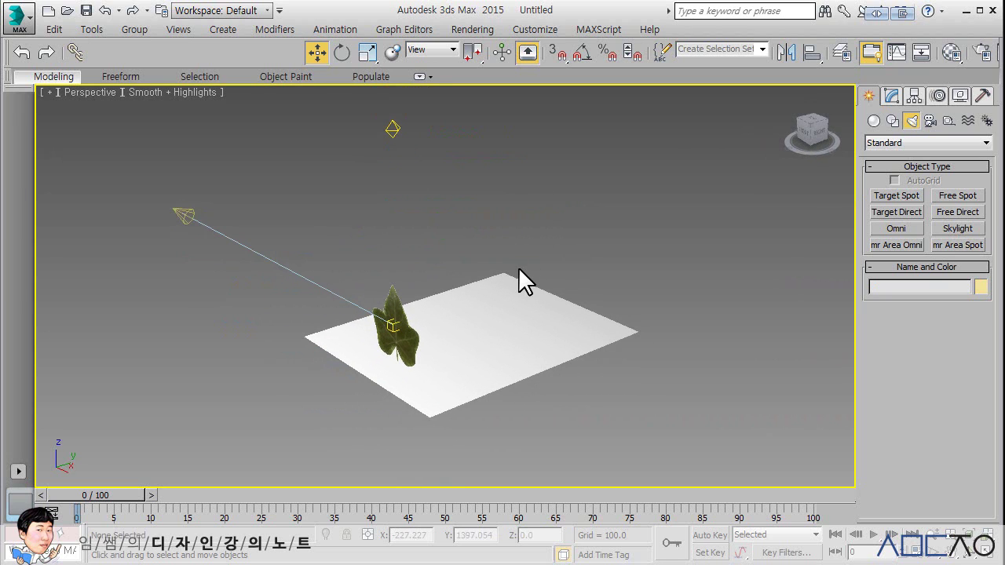
Start a production render of the Perspective view
middle_drag(521, 272, 539, 254)
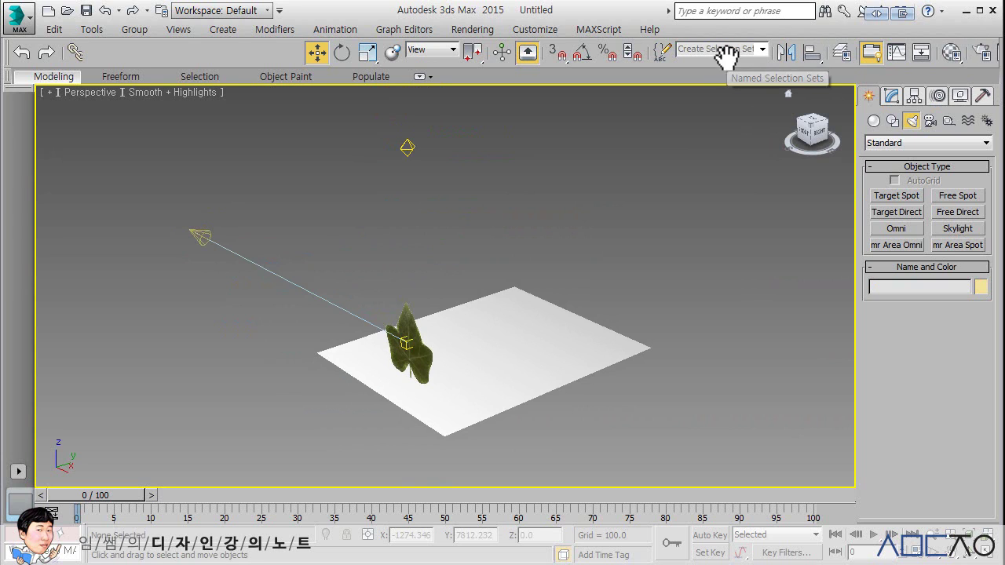
drag(722, 51, 640, 57)
click(989, 53)
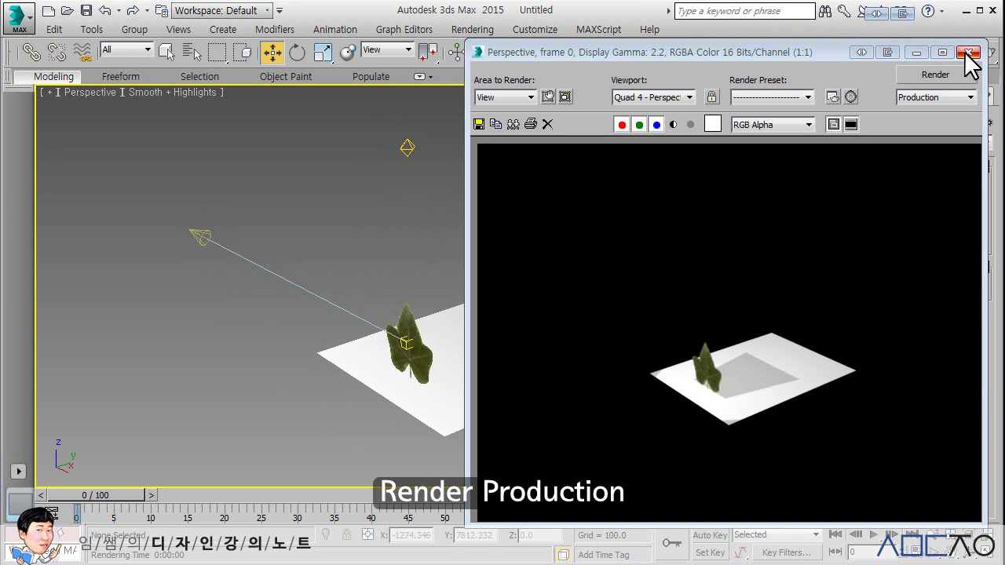
Set Omni001's intensity Multiplier to 0.5
click(968, 52)
click(406, 148)
click(891, 95)
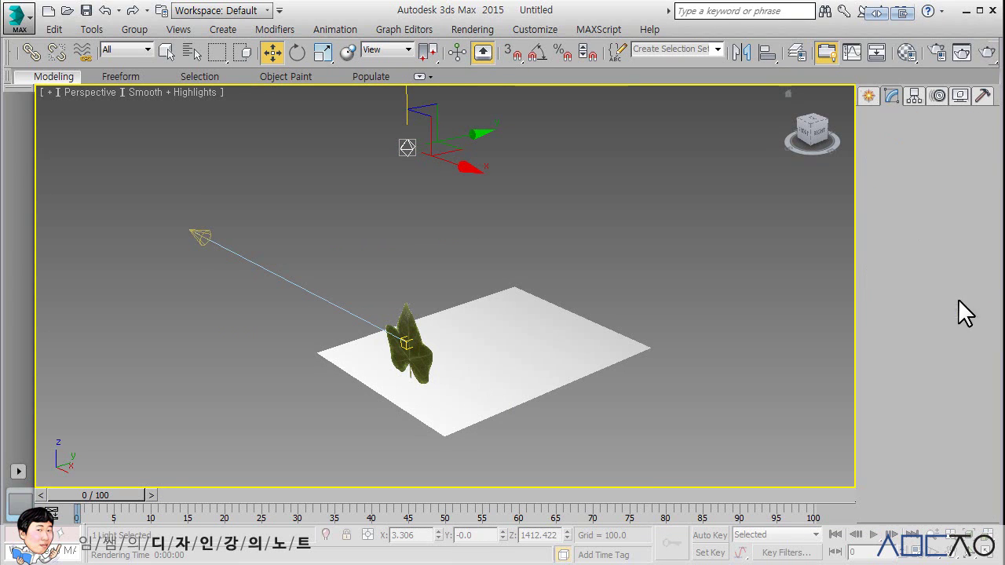
click(896, 457)
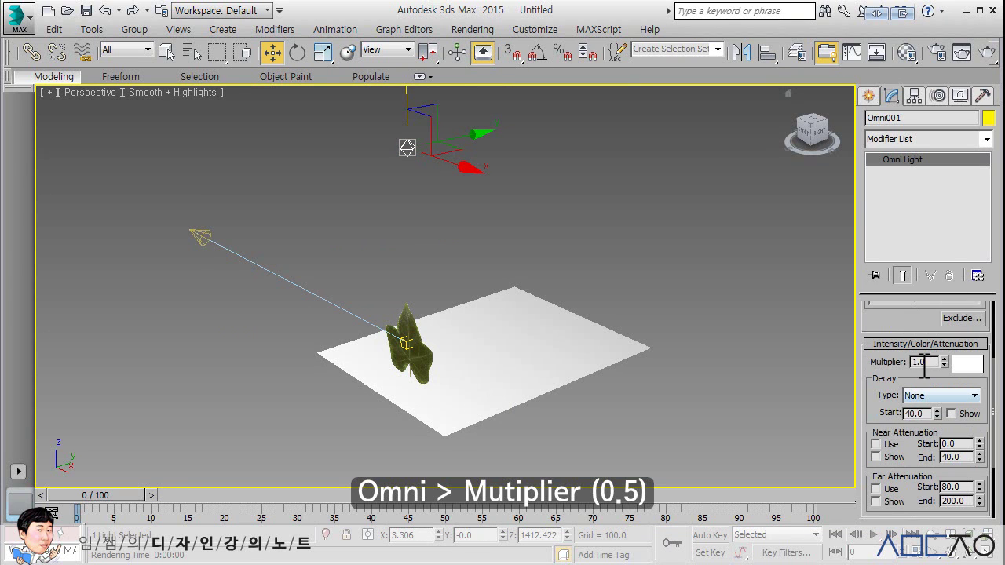
double_click(923, 362)
text(0.)
text(5)
key(Return)
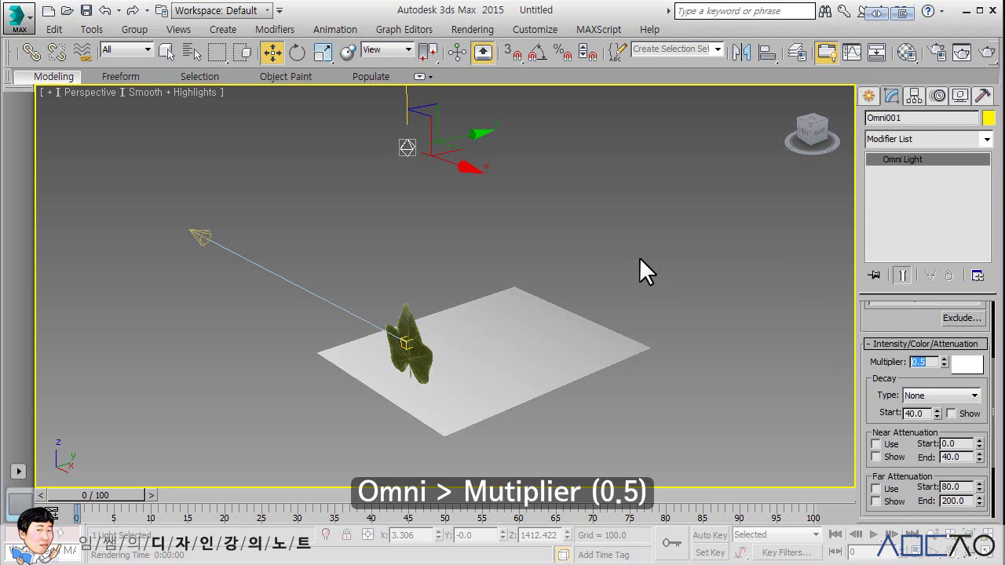
Test-render the scene with the dimmer fill, then close the render window
click(640, 260)
click(987, 52)
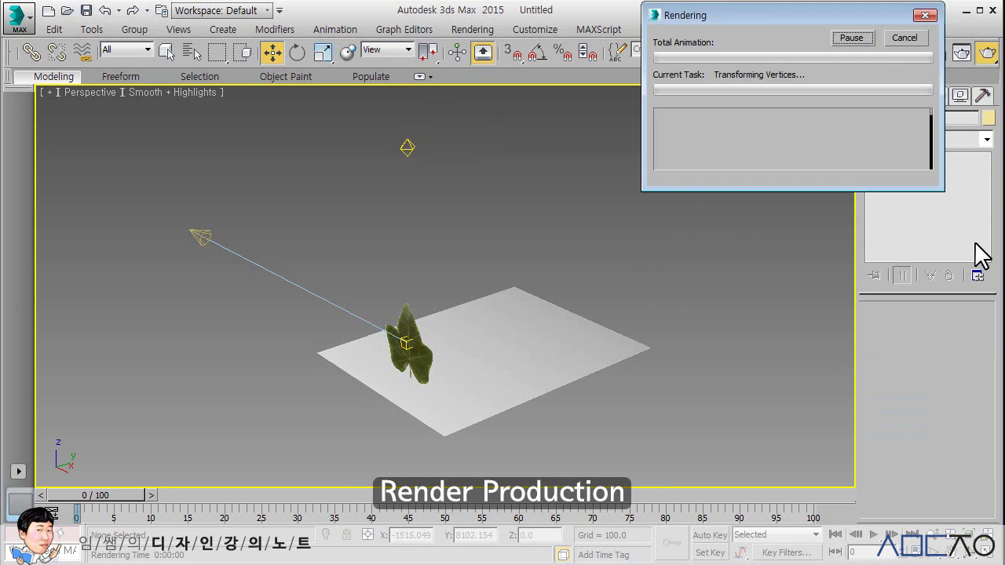
click(969, 53)
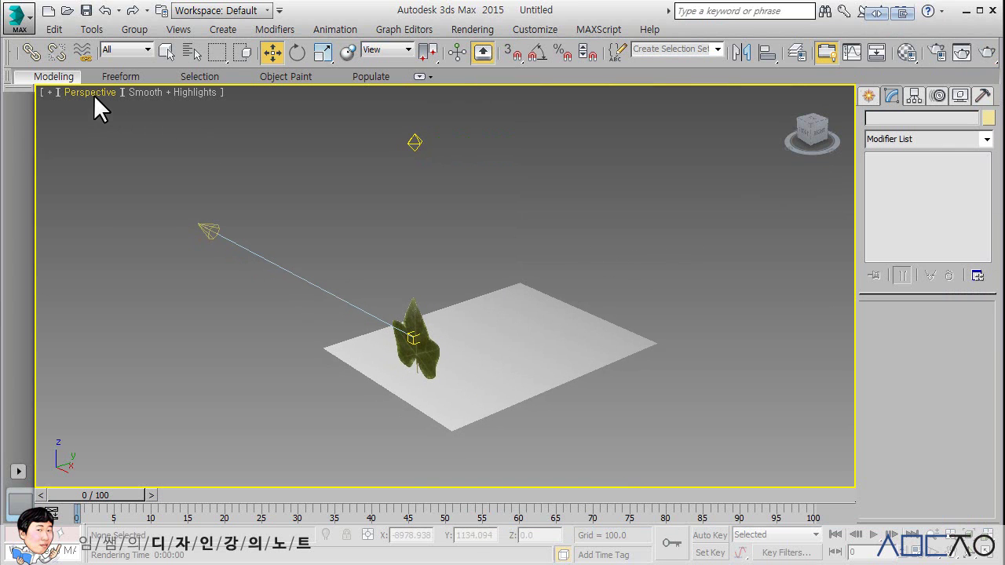
Turn on Safe Frames and zoom the Perspective view to a close-up of the leaf
click(94, 92)
click(155, 362)
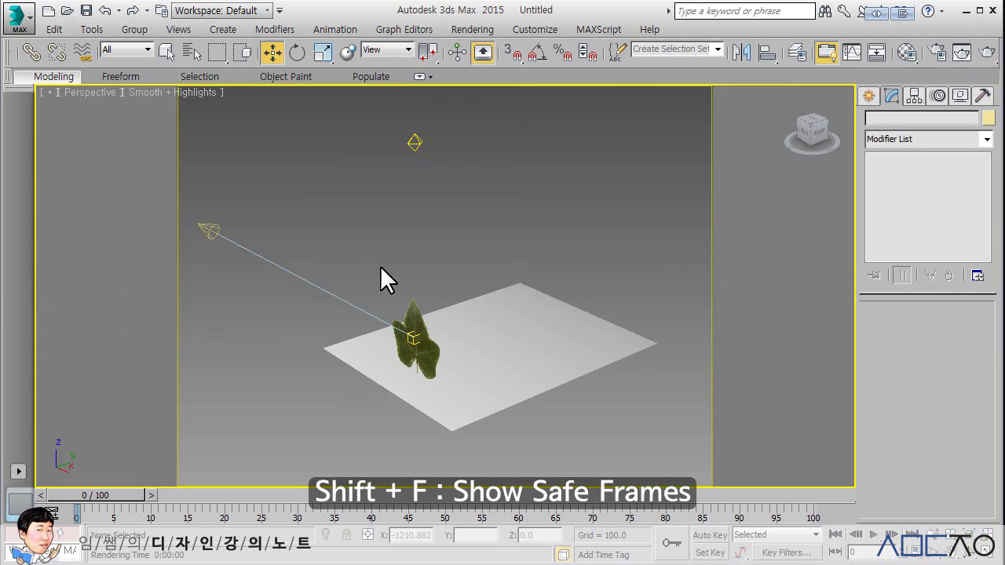
scroll(384, 267, down, 2)
scroll(392, 267, up, 3)
scroll(419, 269, up, 2)
mouse_move(392, 267)
middle_down()
mouse_move(420, 269)
mouse_move(308, 182)
middle_up()
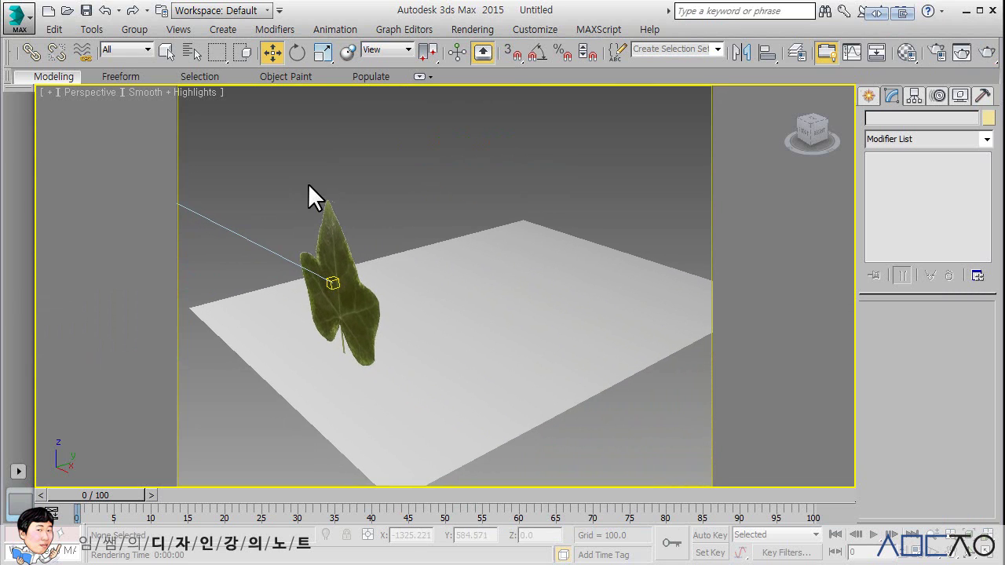
key(z)
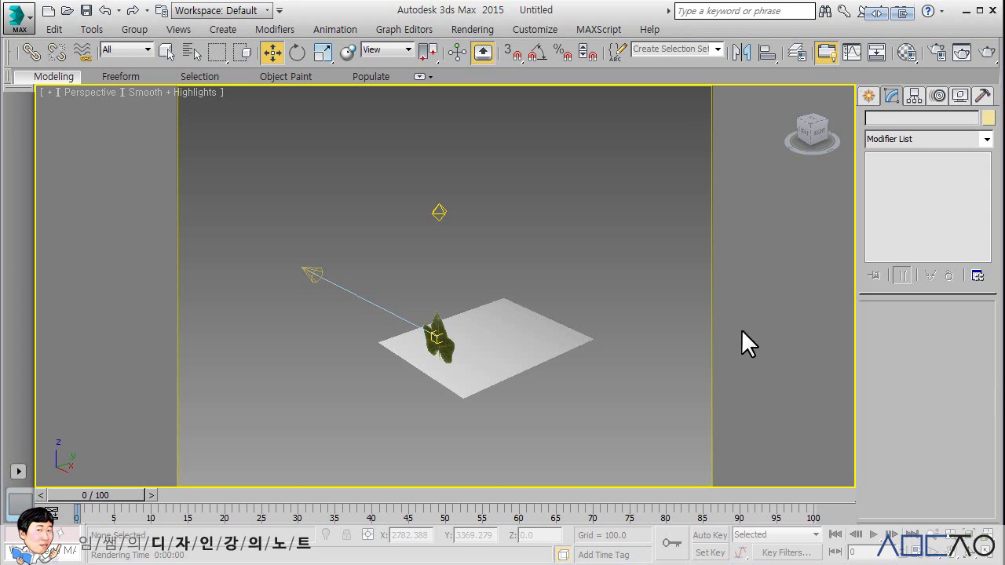
scroll(471, 268, up, 2)
scroll(464, 267, up, 2)
middle_drag(451, 243, 448, 202)
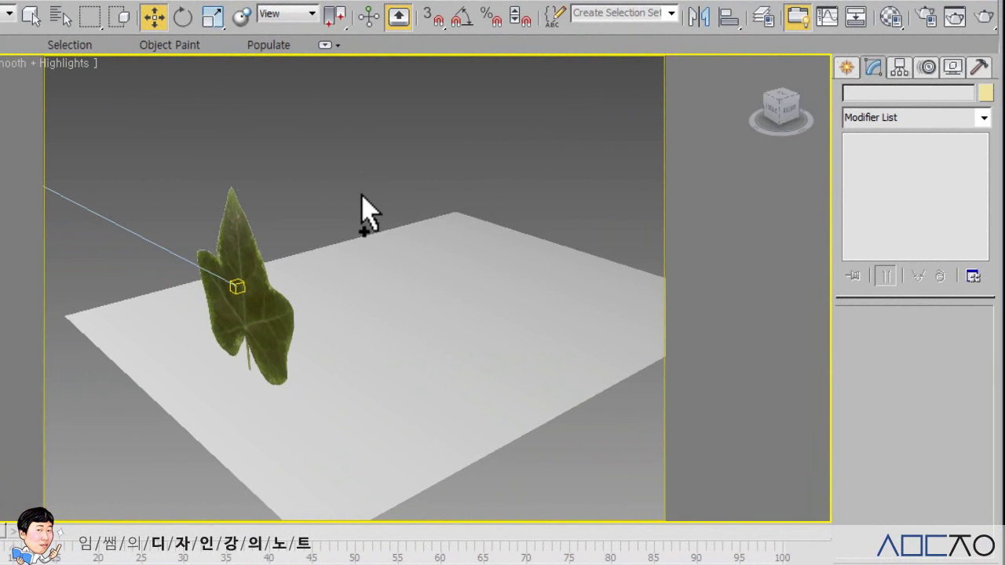
Create Camera001 from the view with Ctrl+C and render it
key(ctrl+c)
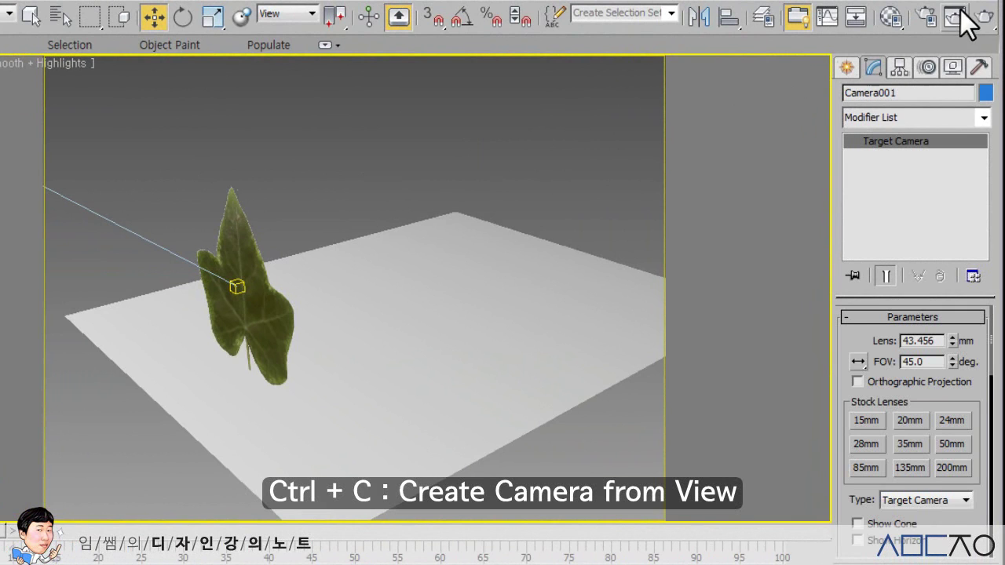
click(956, 17)
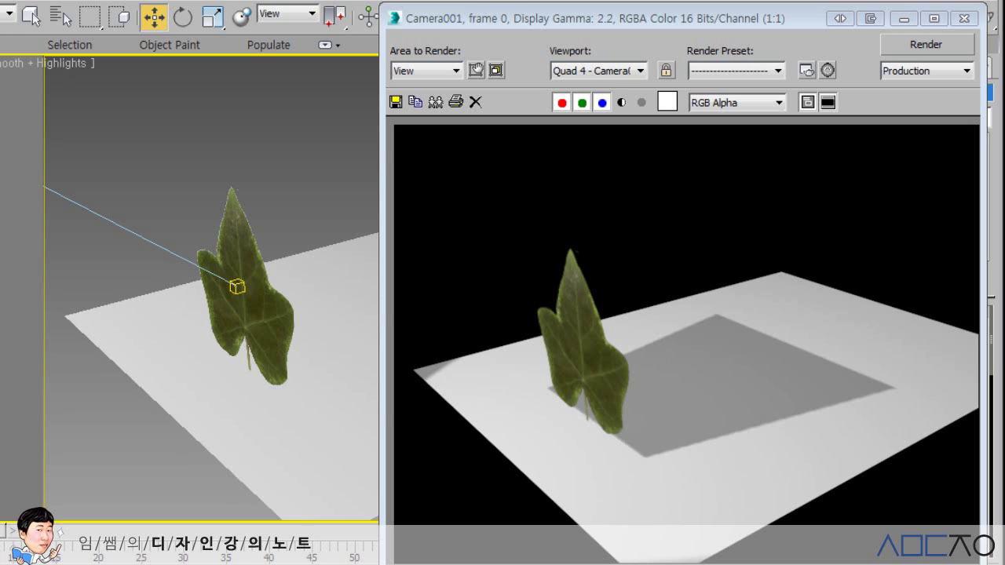
click(948, 24)
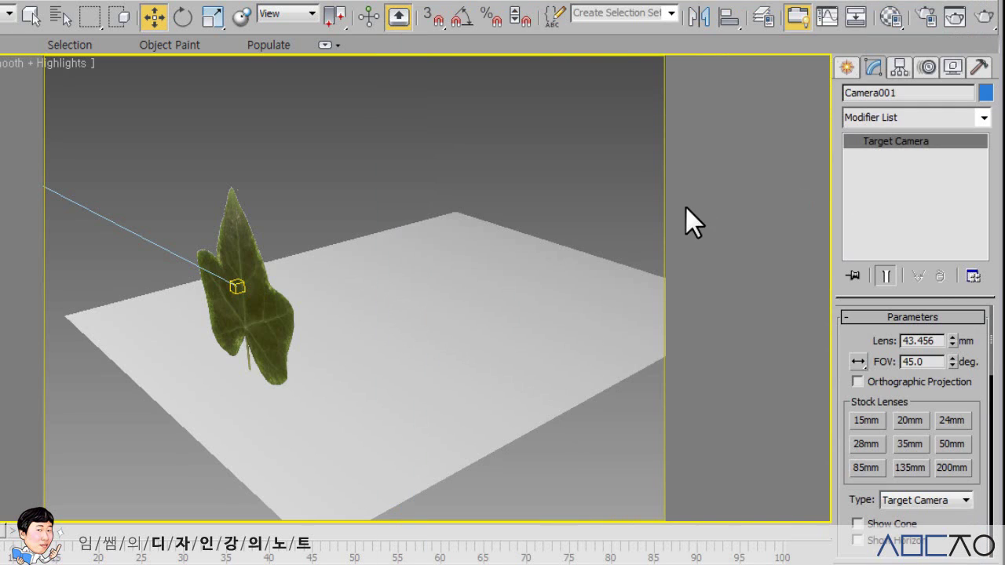
Back in four-viewport layout, turn on Shadows for Spot001 and zoom extents all
key(alt+w)
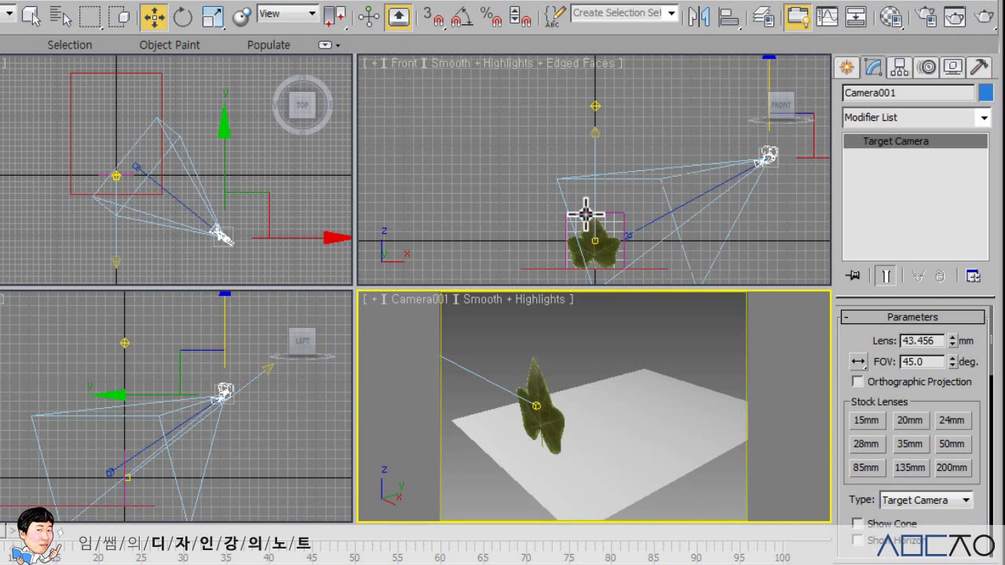
click(528, 159)
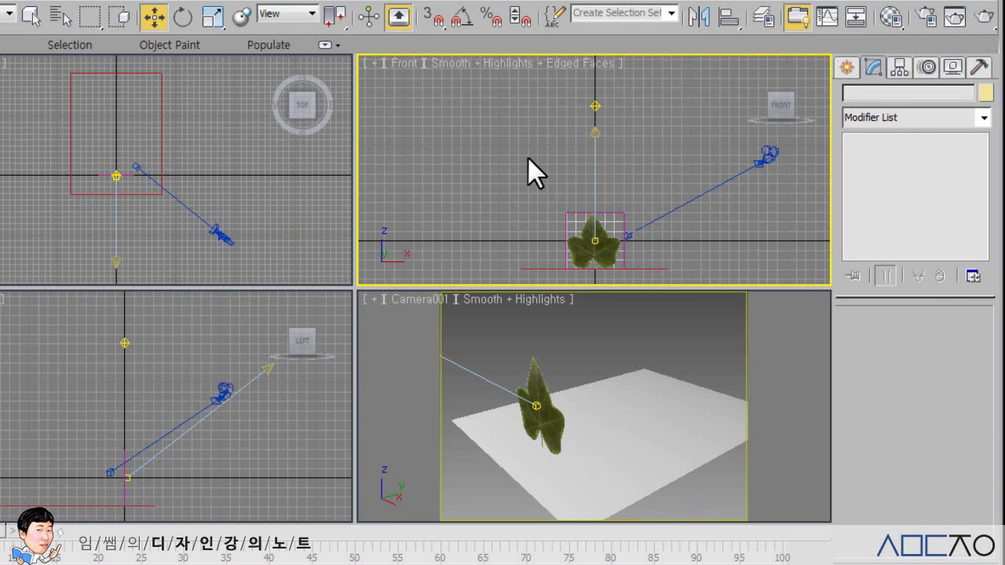
click(595, 132)
click(853, 414)
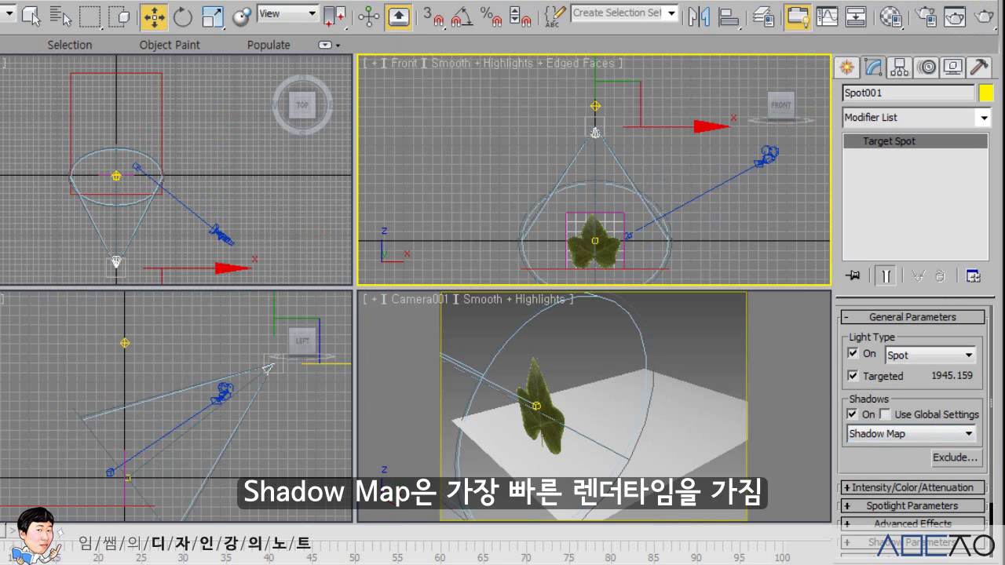
key(ctrl+shift+z)
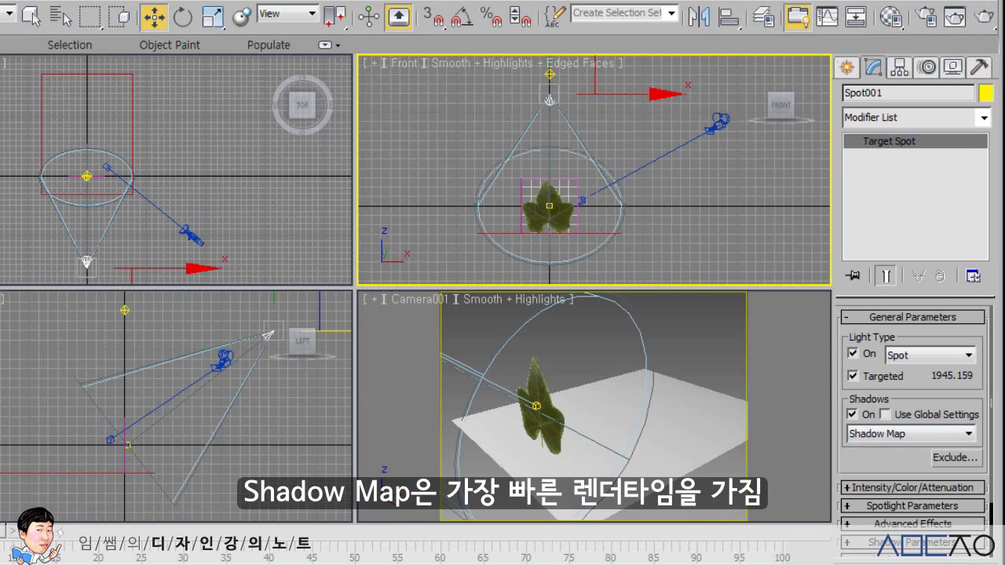
Render the Camera001 viewport to check the Shadow Map shadow, then close it
click(662, 370)
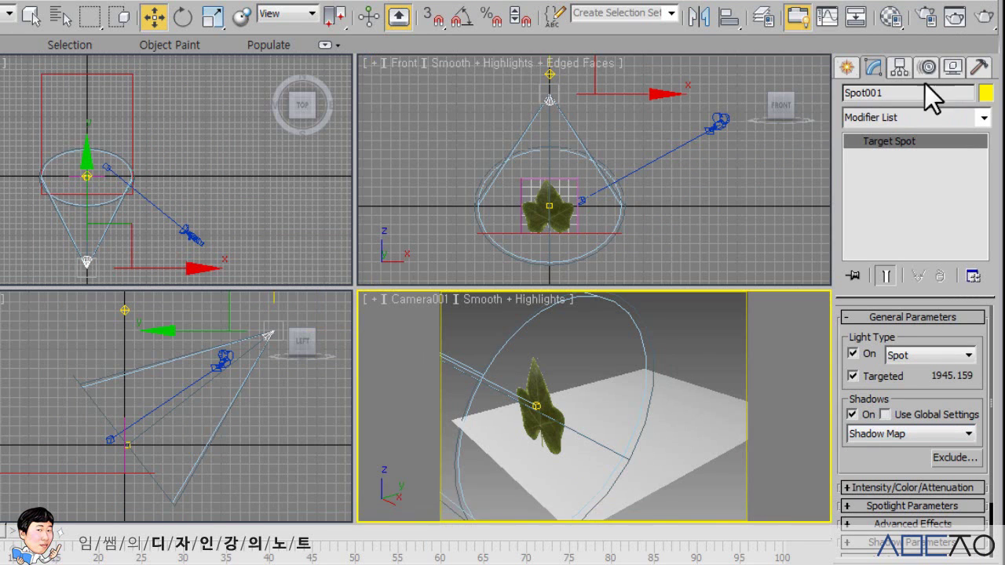
click(982, 16)
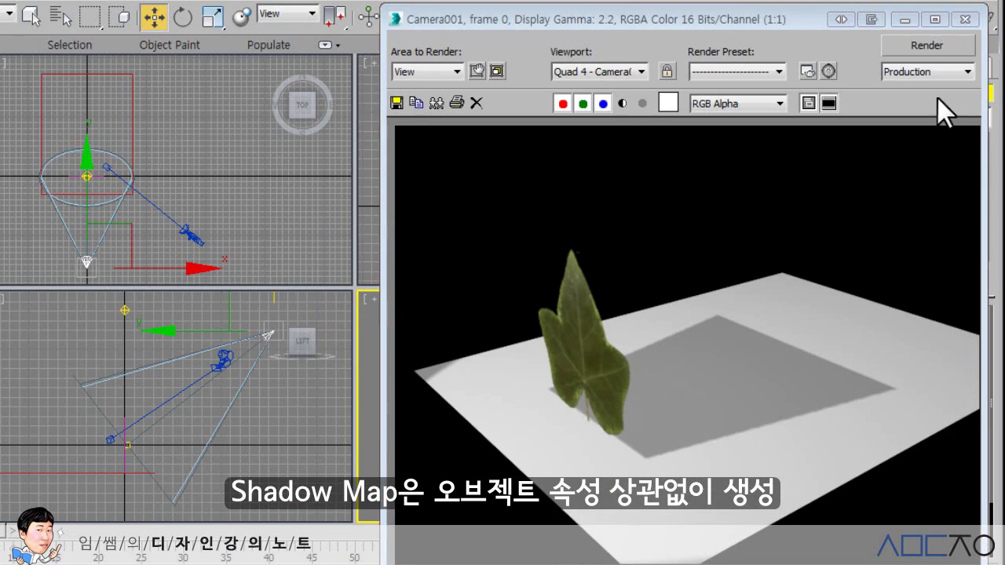
drag(794, 18, 767, 5)
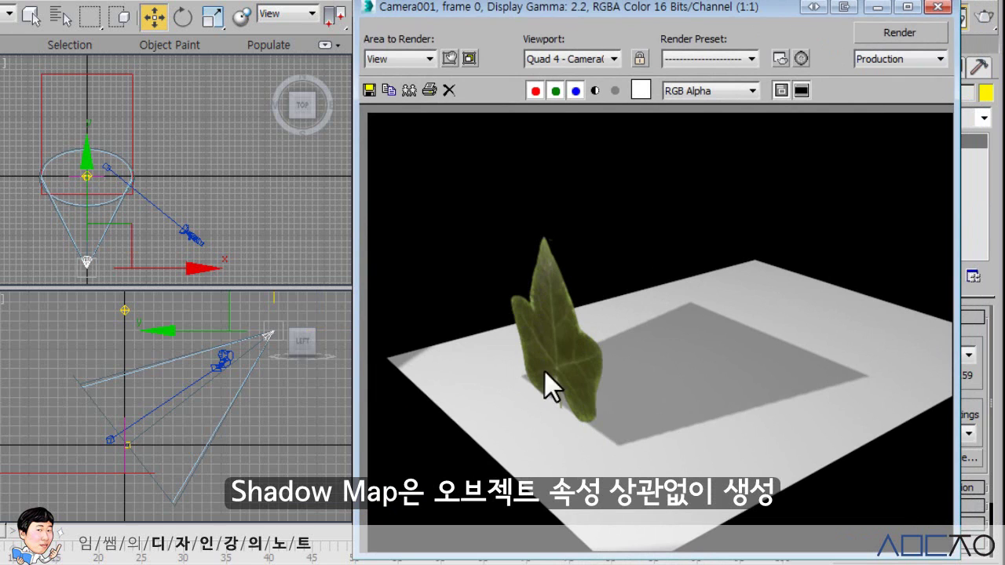
click(933, 7)
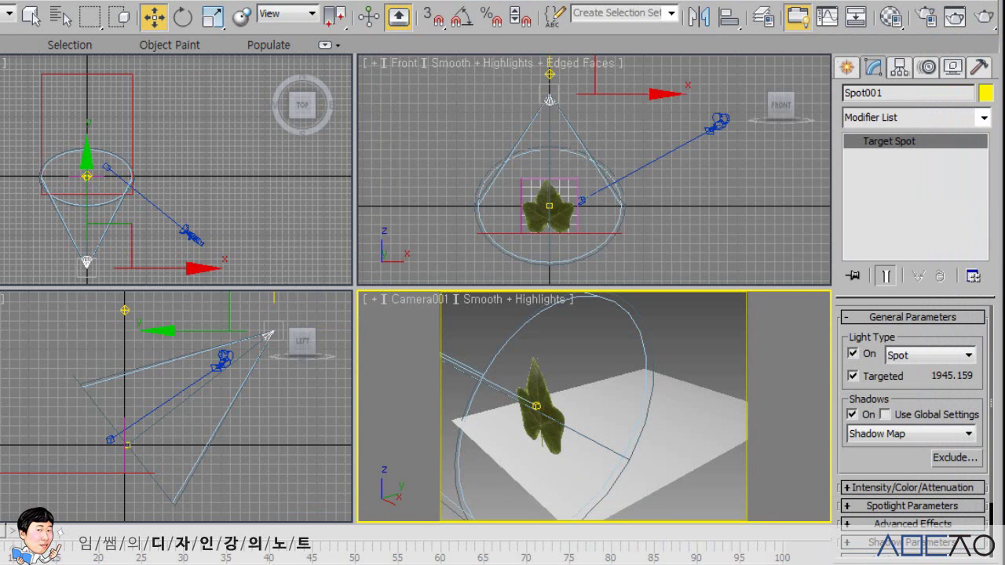
Change Spot001's shadow type to Ray Traced Shadows and render the camera view
click(920, 432)
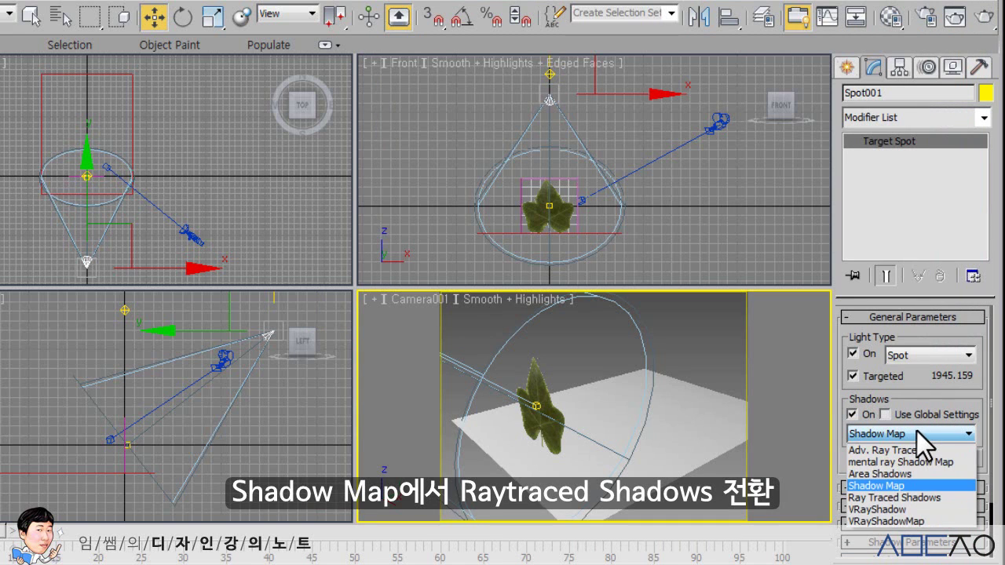
click(901, 497)
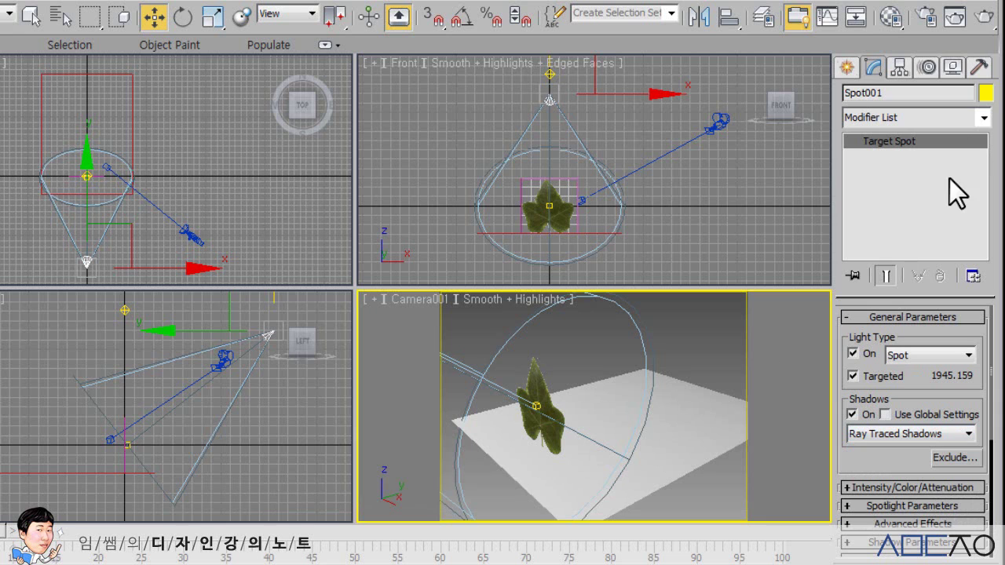
click(984, 17)
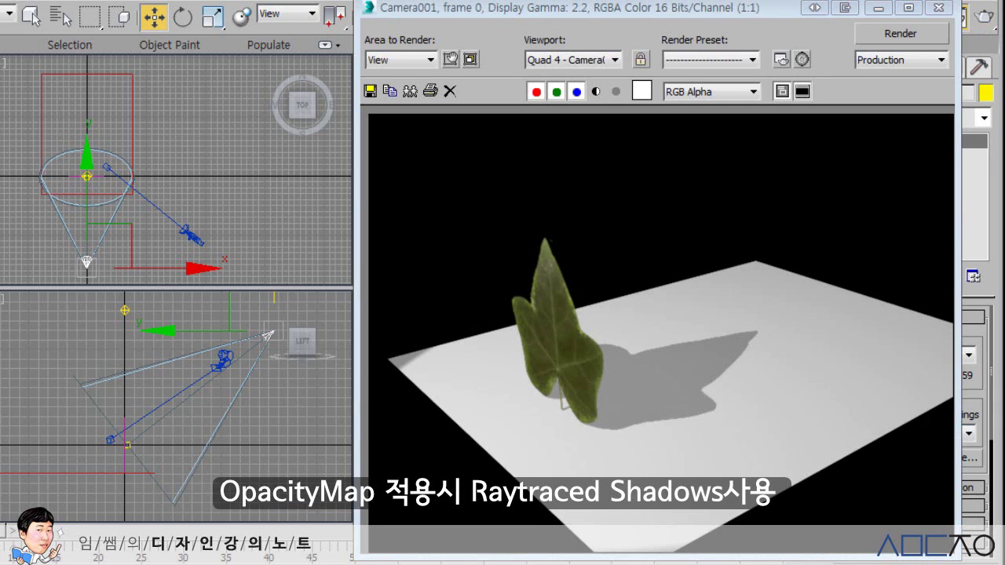